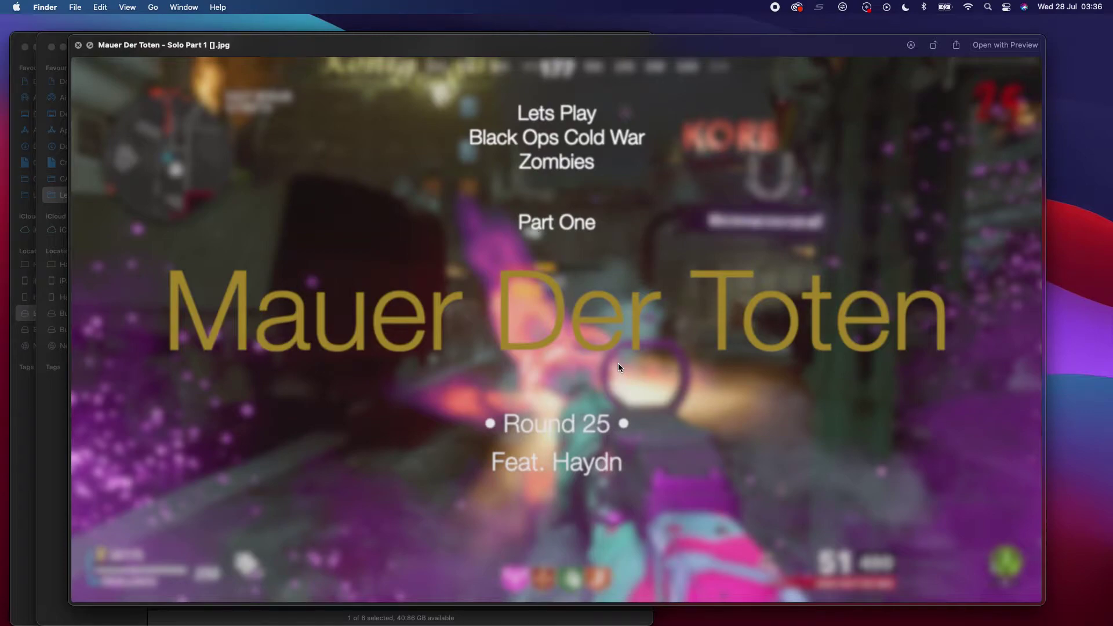
# Preview the Mauer Der Toten Part 1 images and video, and the Part 2 thumbnail image in the Zombies folder.
pyautogui.press('Down')
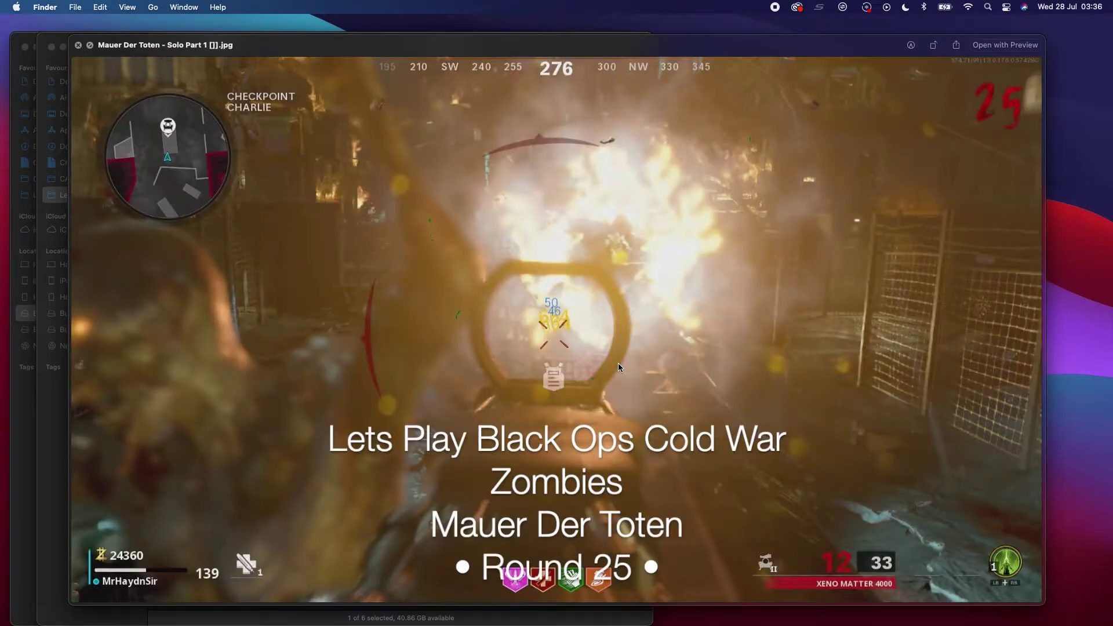
pyautogui.press('Down')
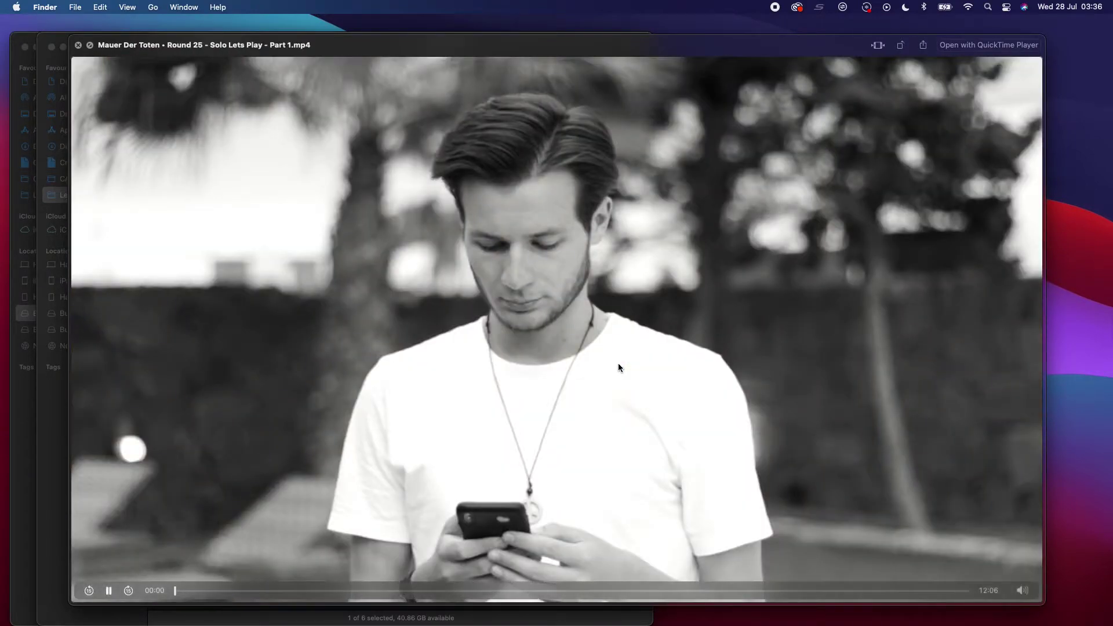
pyautogui.press('Down')
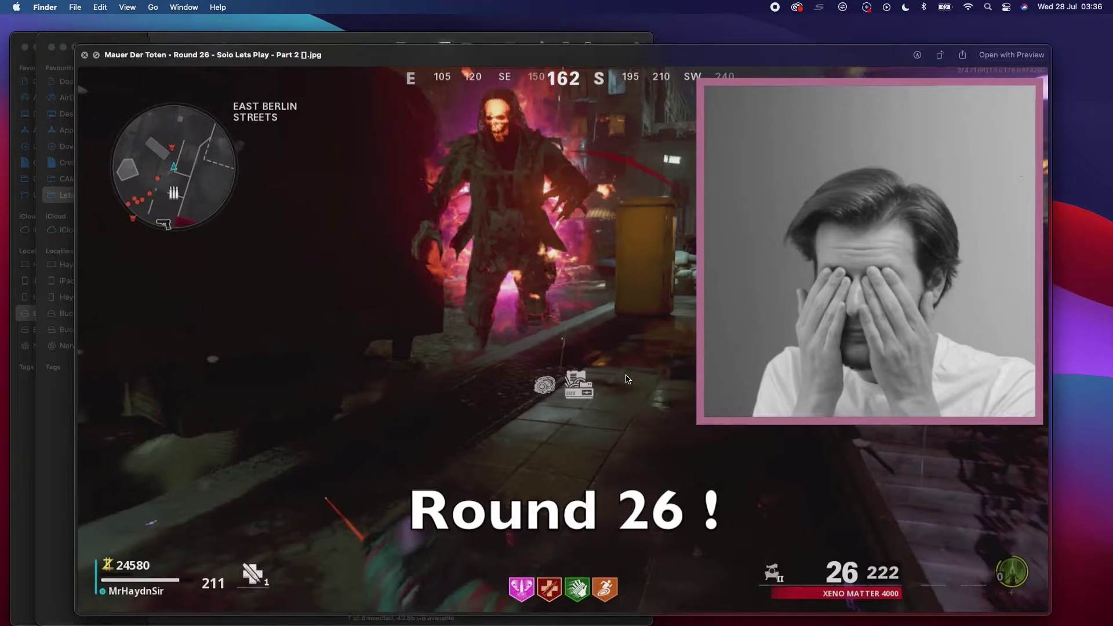
pyautogui.moveTo(524, 227)
pyautogui.mouseDown()
pyautogui.moveTo(562, 253)
pyautogui.moveTo(546, 227)
pyautogui.mouseUp()
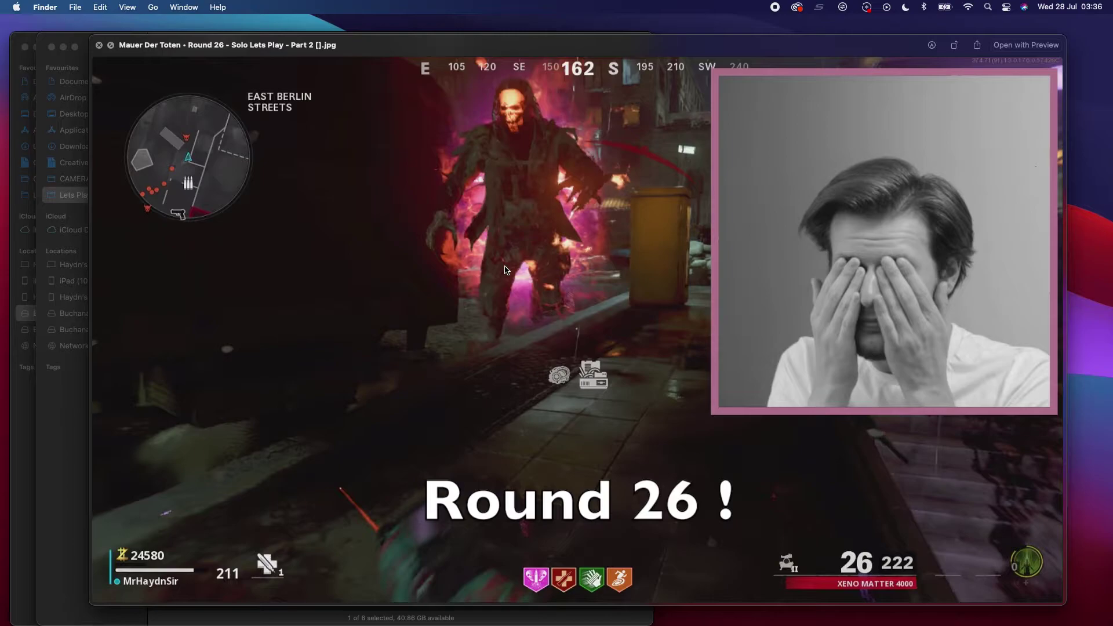
pyautogui.press('space')
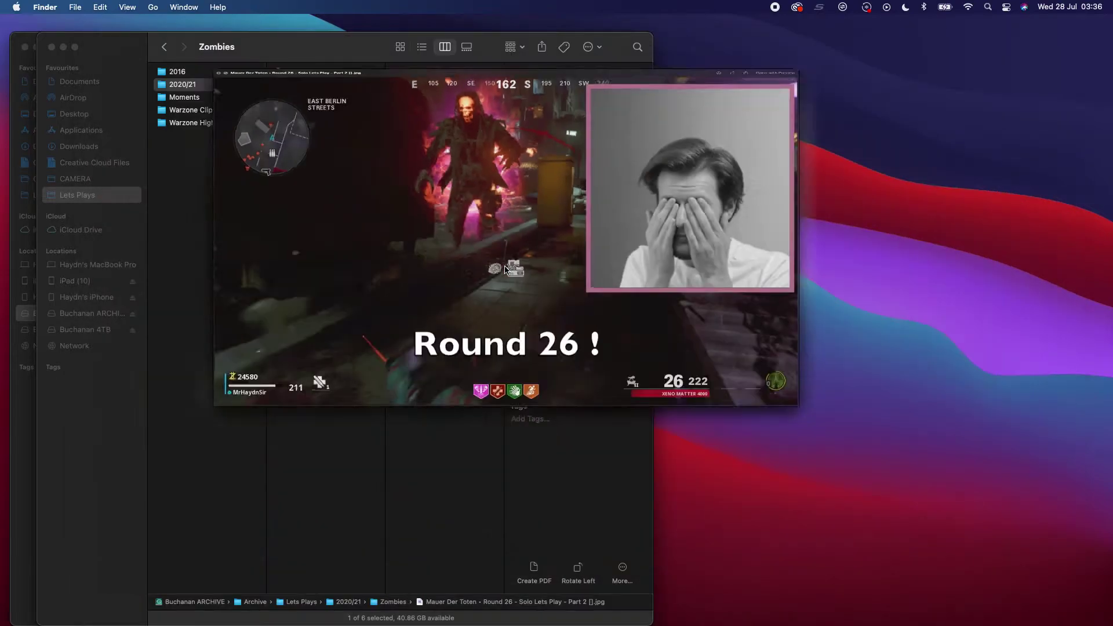
pyautogui.press('space')
pyautogui.press('space')
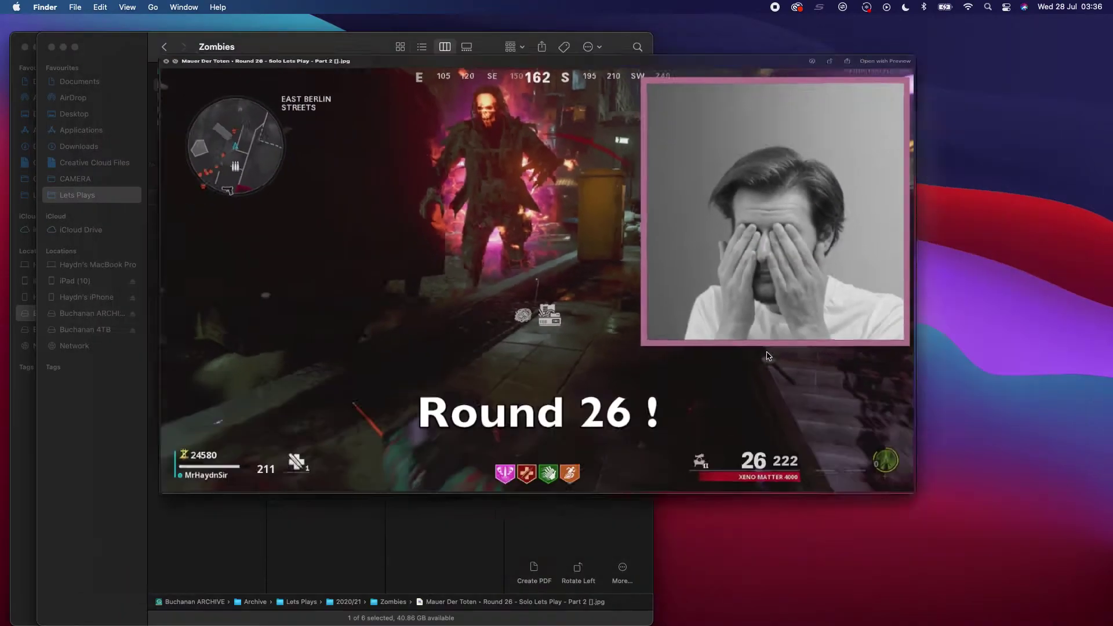
# Open the Part 2 folder inside Thumbnails and preview the images Background 1.jpg through Background 4.jpg.
pyautogui.press('Down')
pyautogui.press('Down')
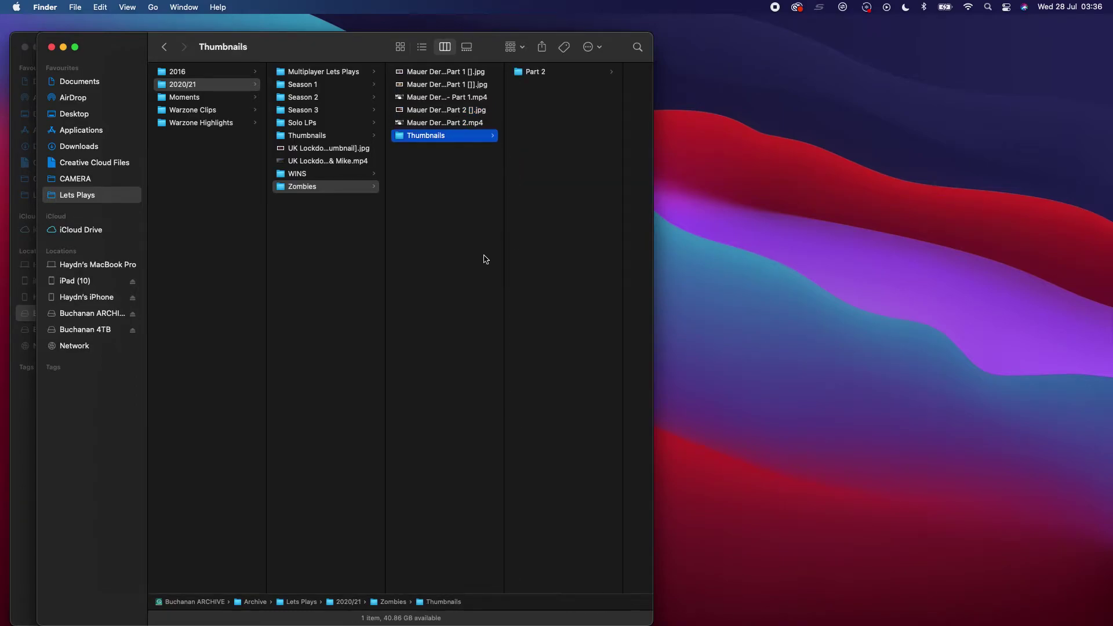
pyautogui.press('Right')
pyautogui.press('Right')
pyautogui.press('space')
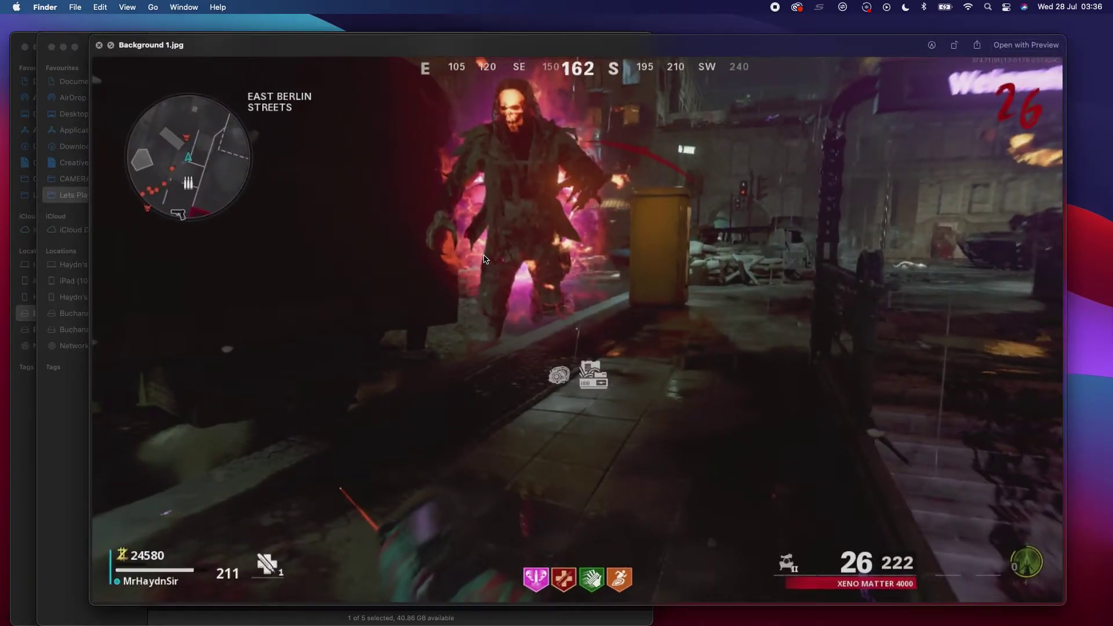
pyautogui.press('Down')
pyautogui.press('Up')
pyautogui.press('Down')
pyautogui.press('Down')
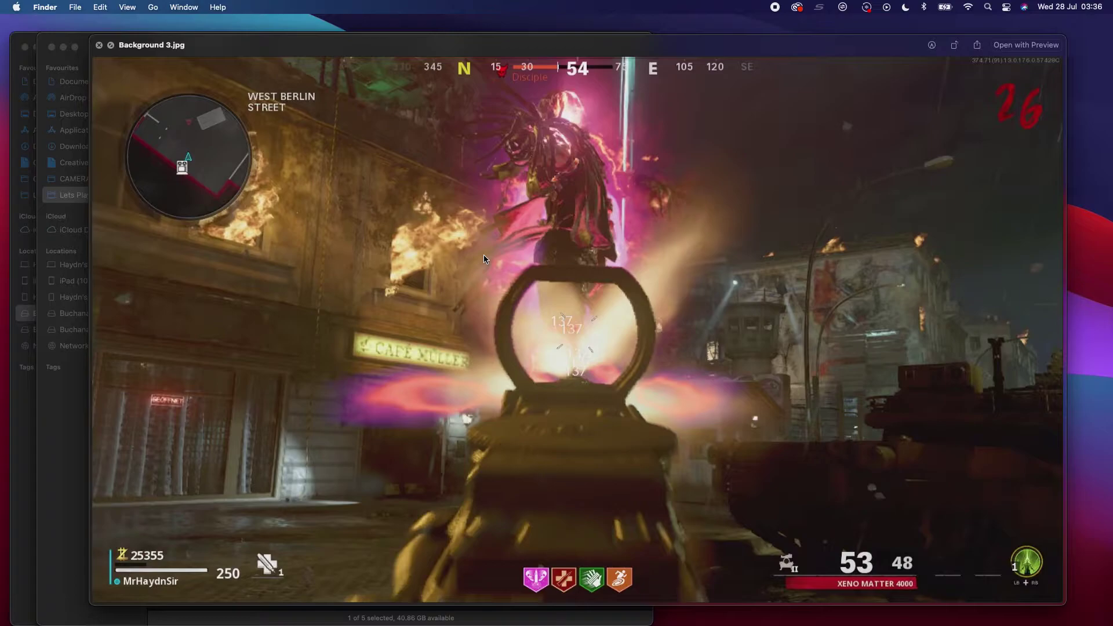
pyautogui.press('Down')
pyautogui.press('Up')
pyautogui.press('space')
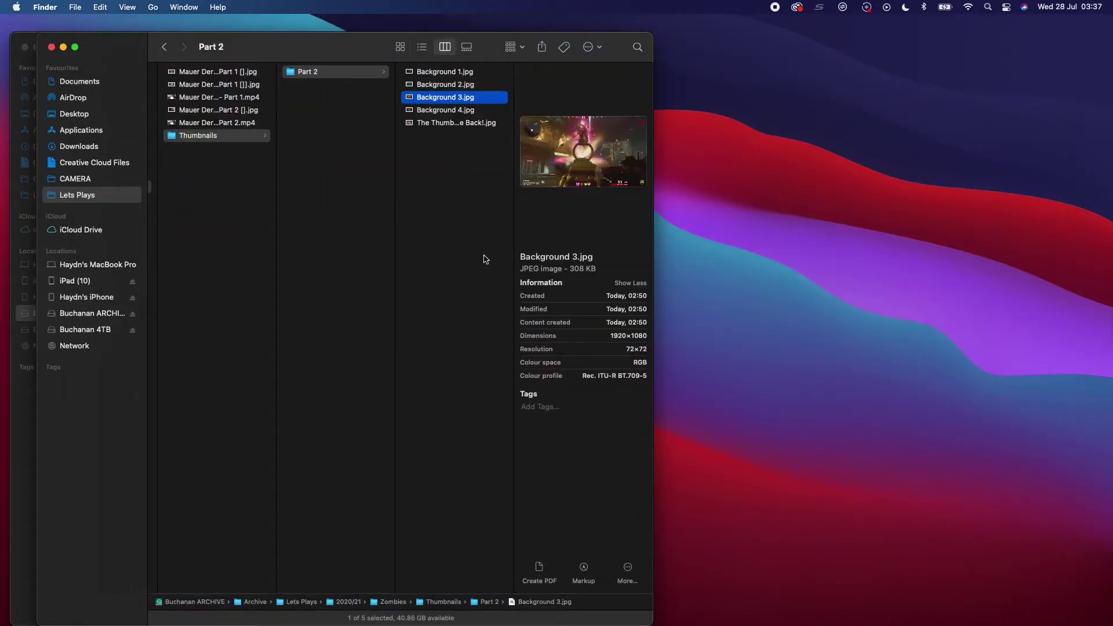
pyautogui.press('Down')
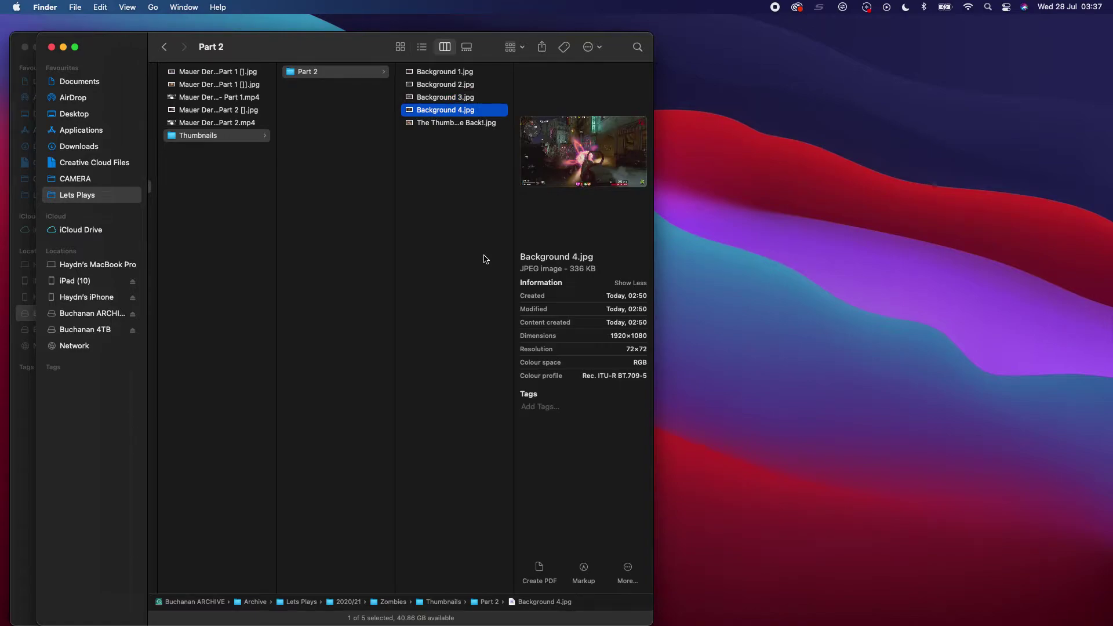
# Switch to Photoshop and isolate Layer 0 by hiding the Background 3 and Lets Play Cold War Zombies layers.
pyautogui.press('F4')
pyautogui.press('Escape')
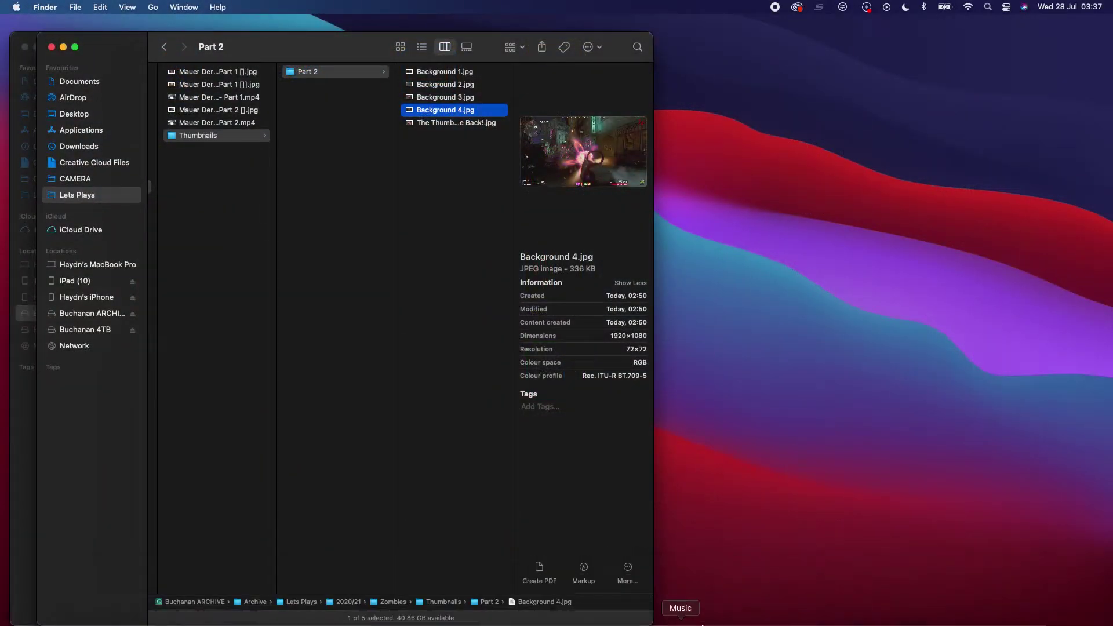
pyautogui.click(845, 592)
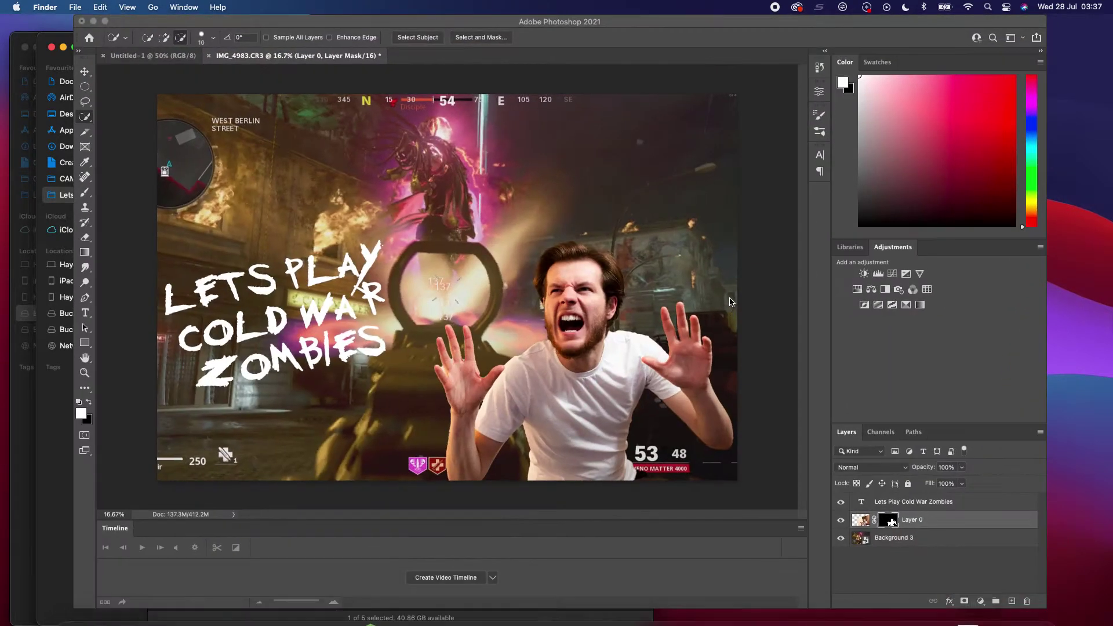
pyautogui.click(841, 539)
pyautogui.click(842, 502)
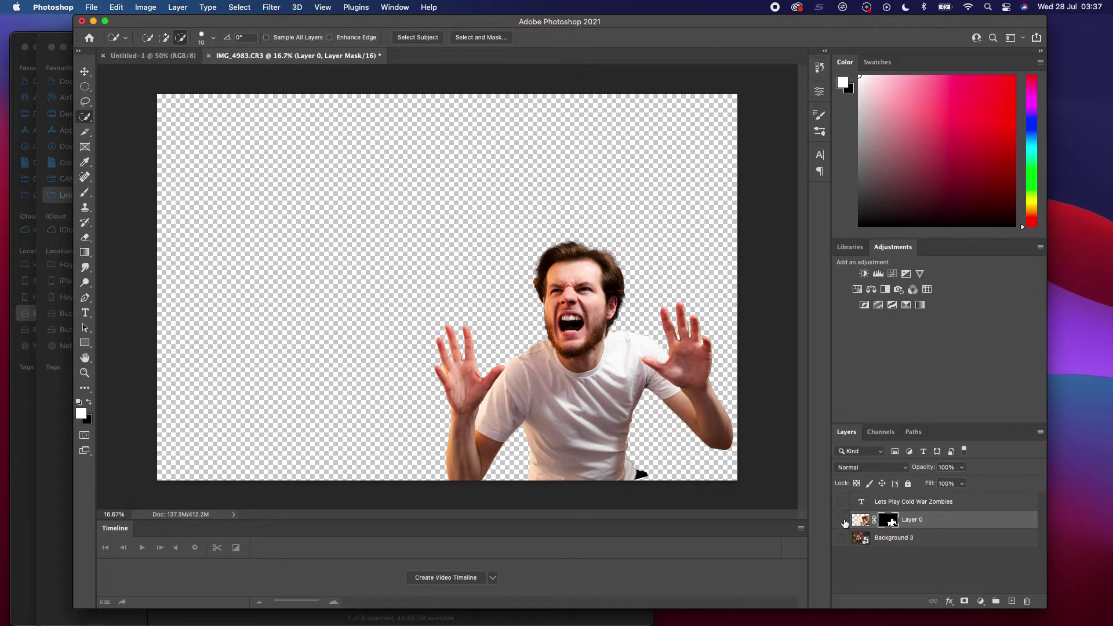
pyautogui.click(843, 520)
pyautogui.click(842, 521)
pyautogui.click(864, 524)
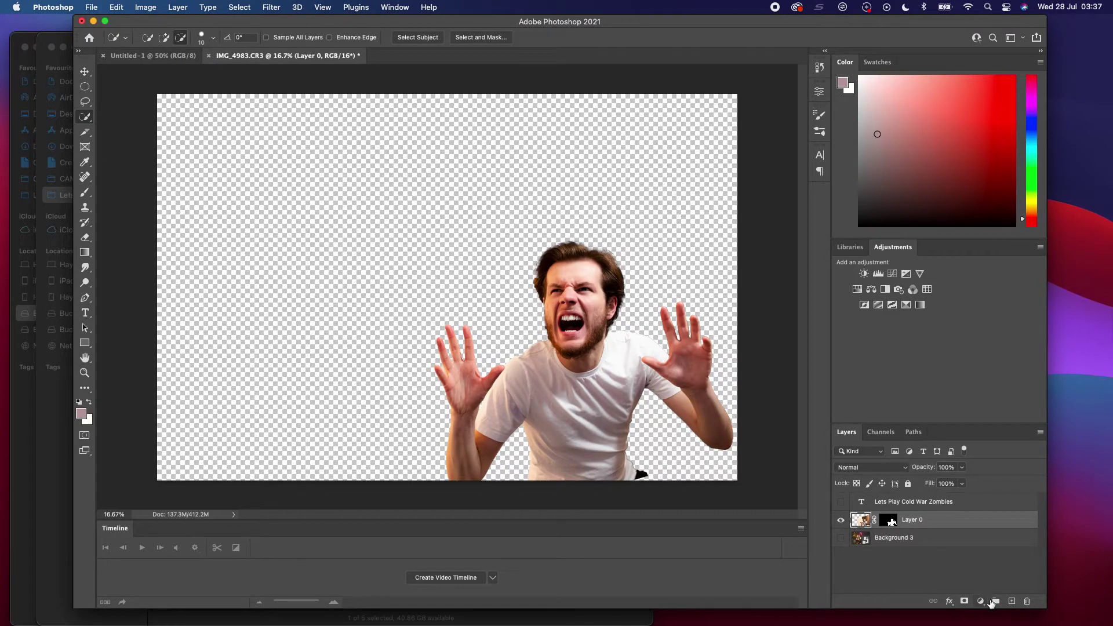
# Disable and re-enable Layer 0's mask twice to compare the original photo with the cut-out.
pyautogui.click(891, 522)
pyautogui.rightClick(890, 523)
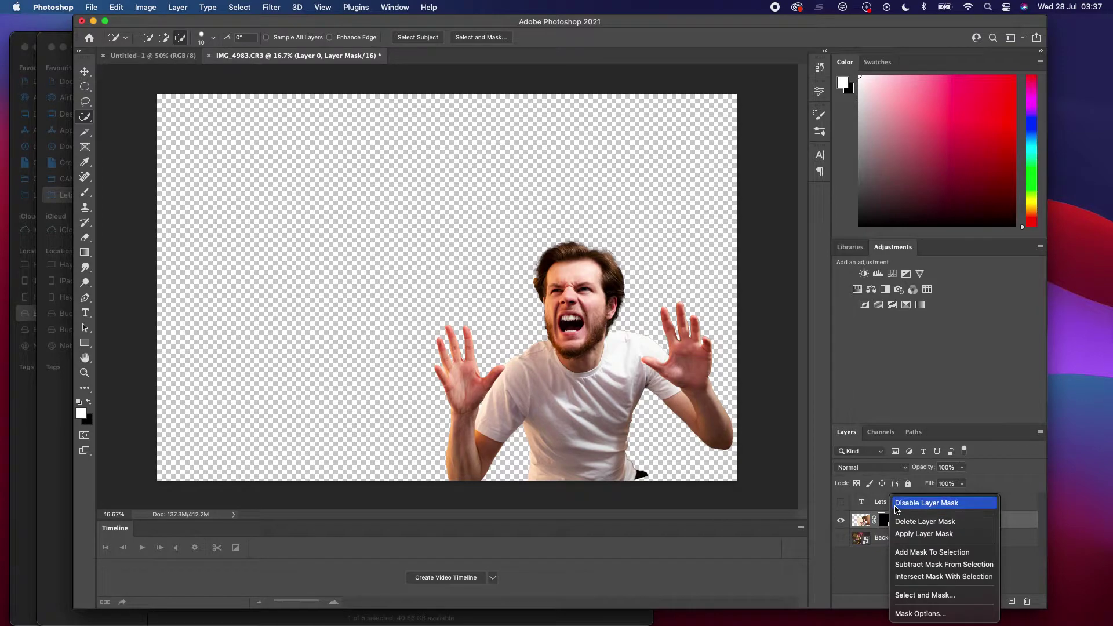
pyautogui.click(897, 510)
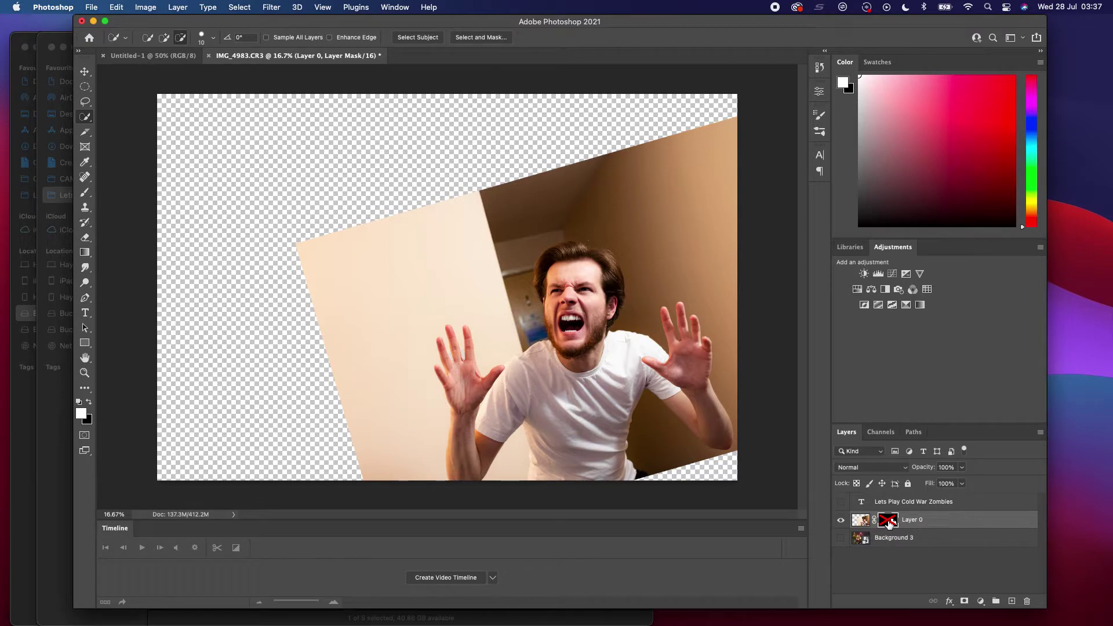
pyautogui.keyDown('shift'); pyautogui.click(892, 524); pyautogui.keyUp('shift')
pyautogui.rightClick(892, 524)
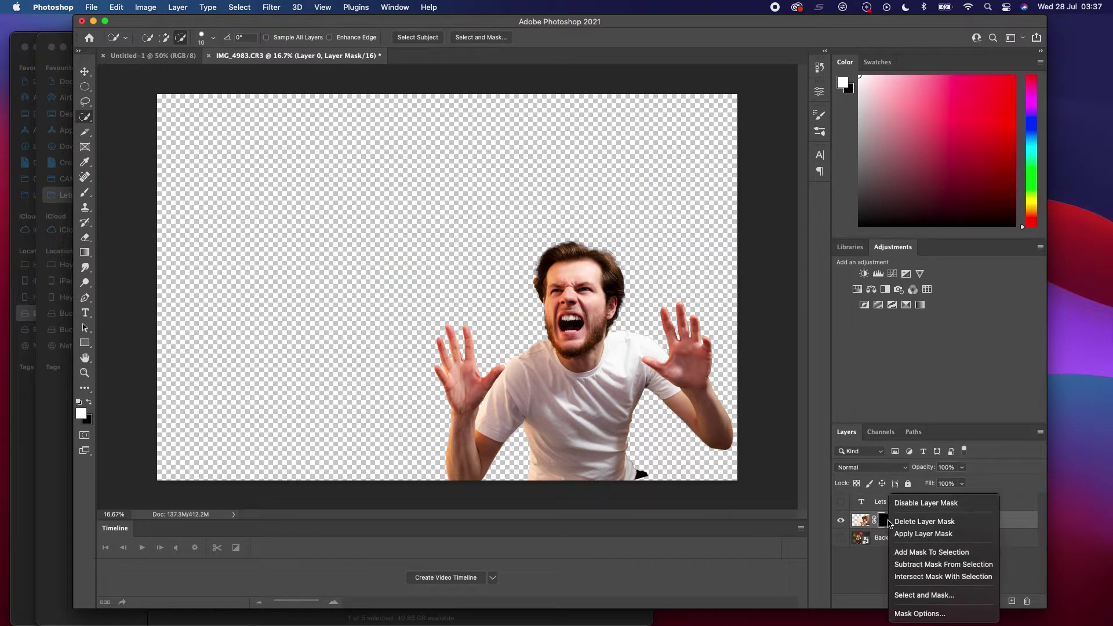
pyautogui.click(905, 502)
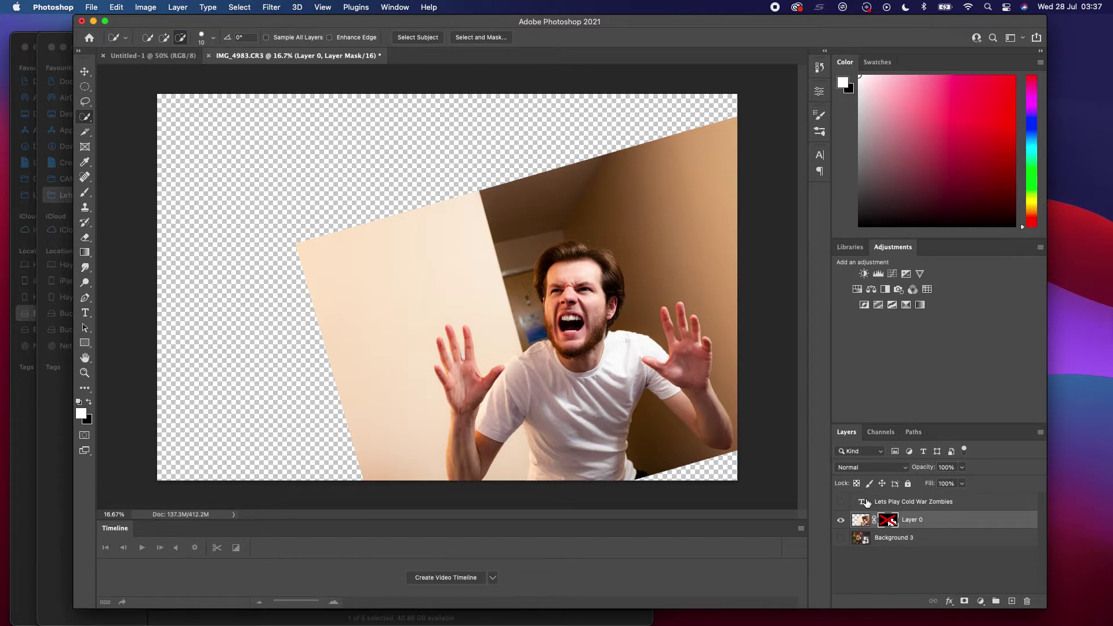
pyautogui.keyDown('shift'); pyautogui.click(892, 521); pyautogui.keyUp('shift')
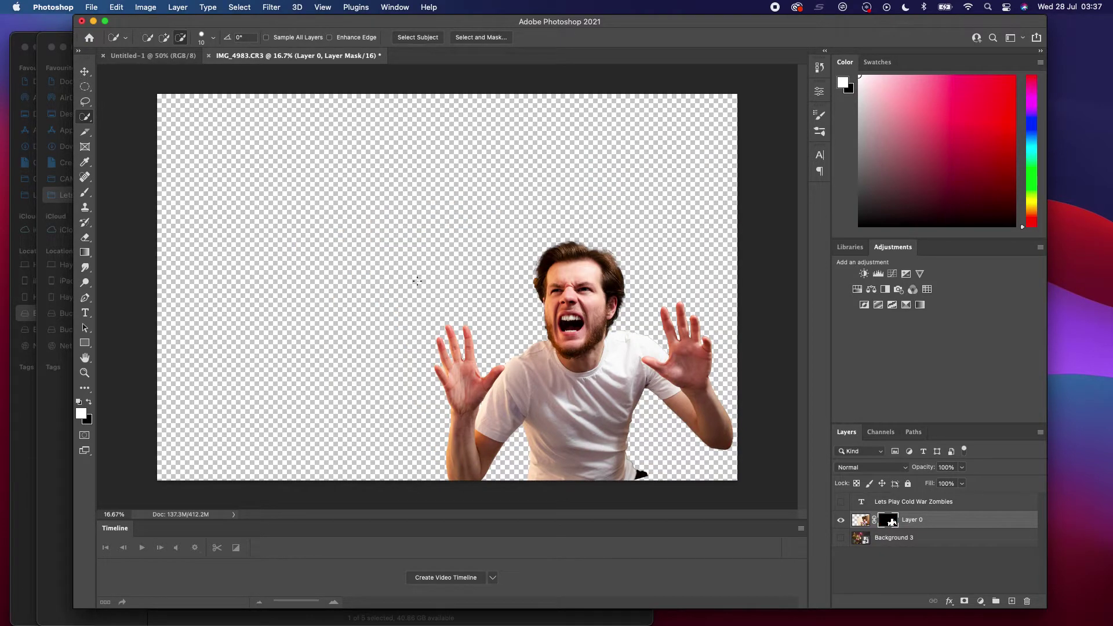
# Restore the visibility of the Background 3 and Lets Play Cold War Zombies layers.
pyautogui.click(842, 540)
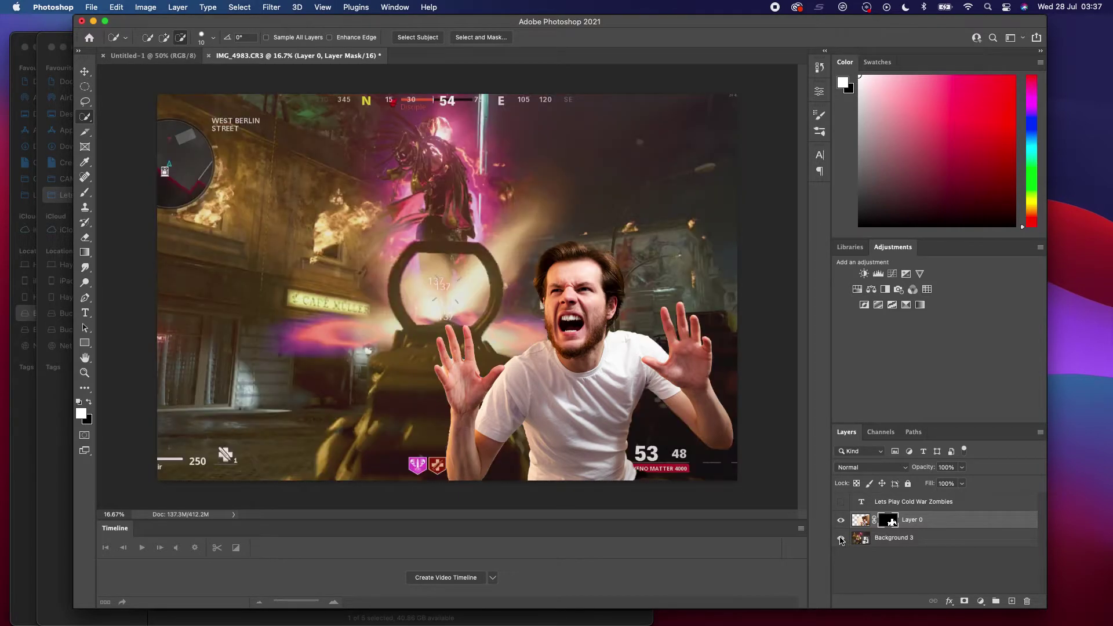
pyautogui.click(841, 503)
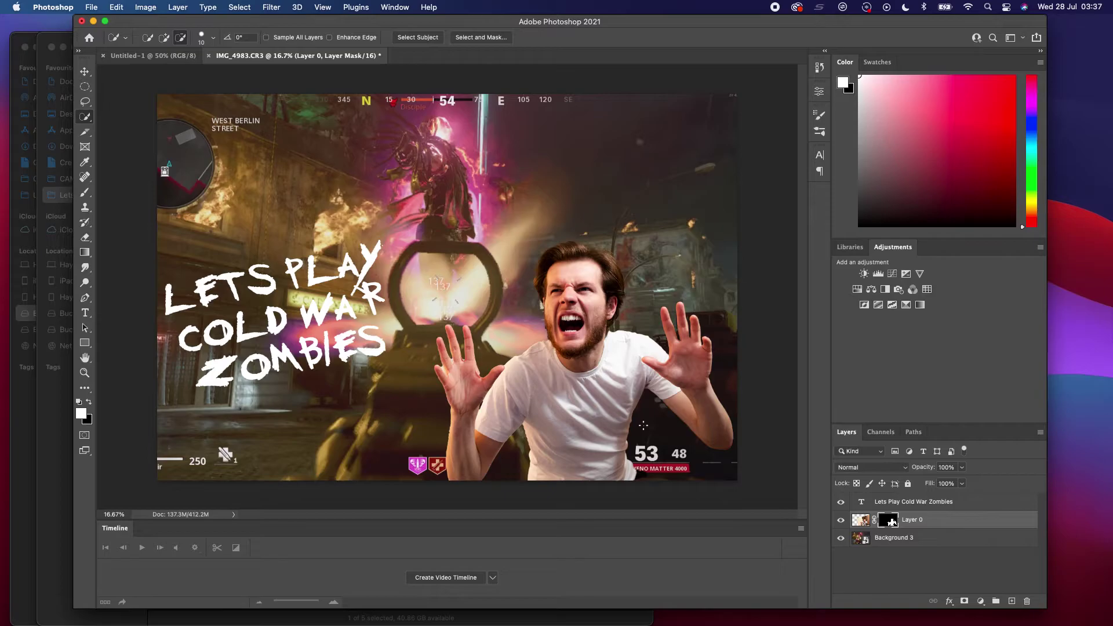
# Switch to the Finder window showing the Part 2 folder and preview The Thumbnail - We're Back!.jpg.
pyautogui.hotkey('ctrl', 'Up')
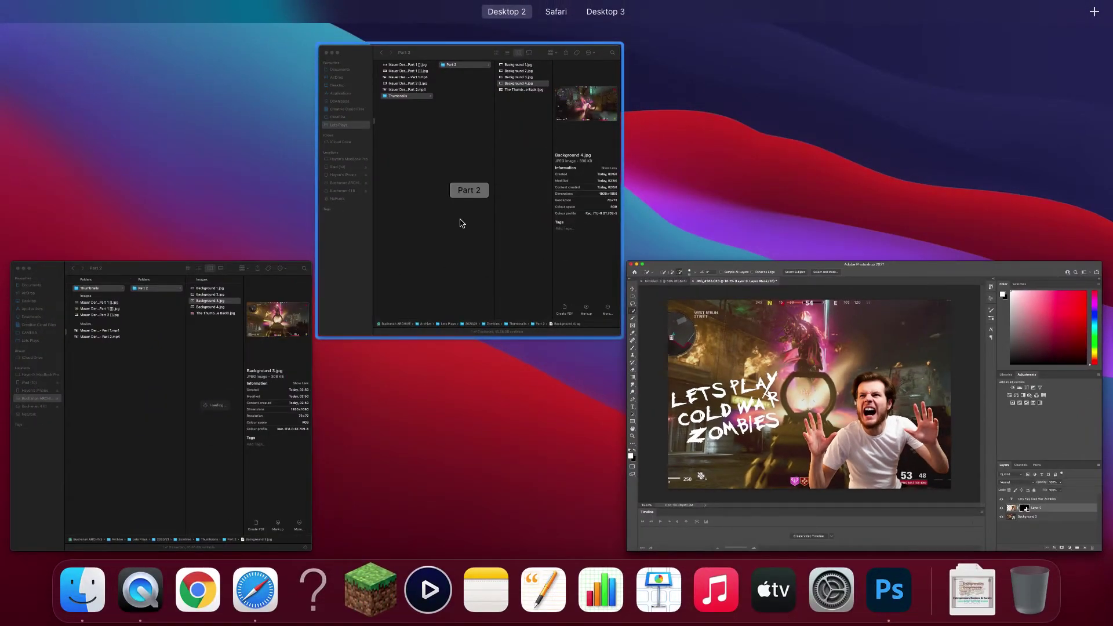
pyautogui.click(460, 219)
pyautogui.press('Down')
pyautogui.press('space')
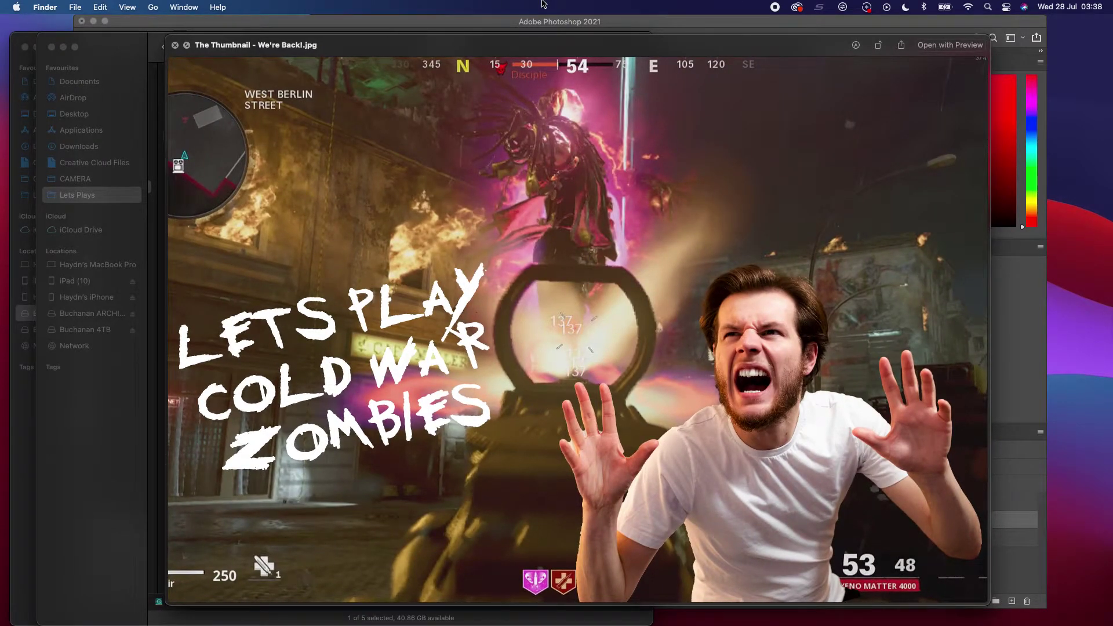
pyautogui.press('space')
# Switch to YouTube Studio in Safari, start a custom thumbnail upload for the Part 2 video, and browse the Lets Plays folder.
pyautogui.hotkey('ctrl', 'Right')
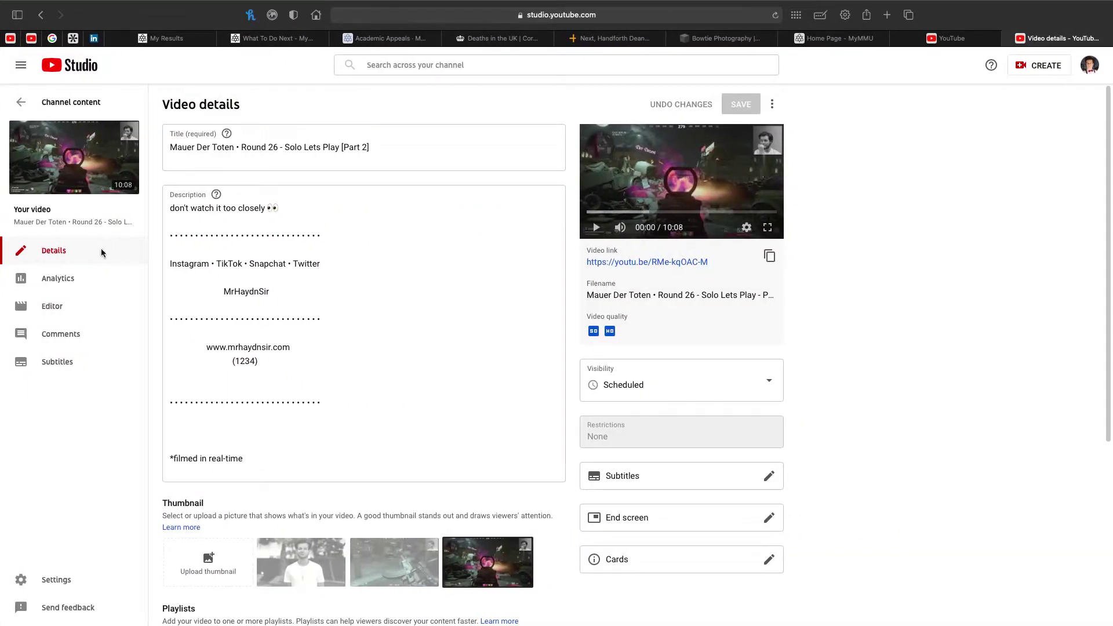
pyautogui.click(217, 571)
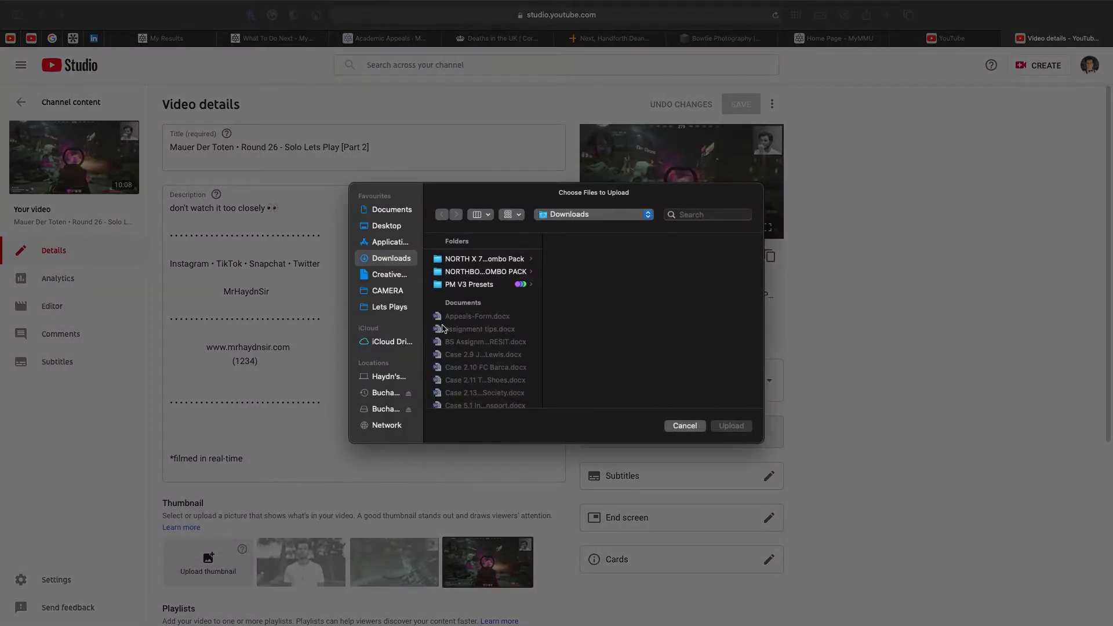
pyautogui.click(390, 307)
pyautogui.click(473, 297)
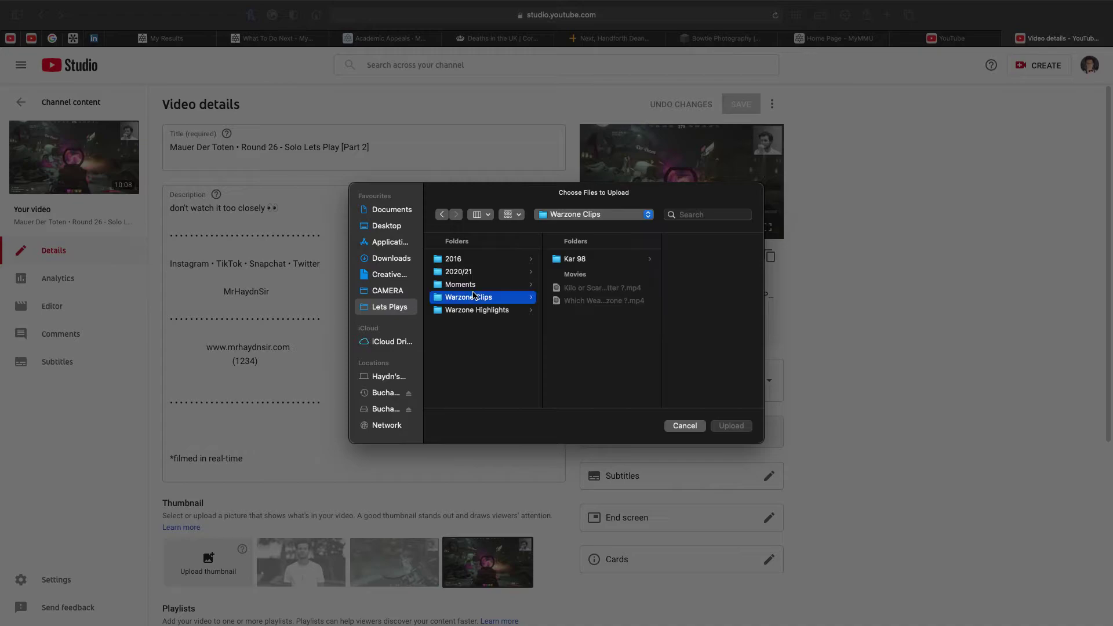
# Navigate the upload dialog through 2020/21, Zombies and Thumbnails to the Part 2 folder.
pyautogui.press('Up')
pyautogui.press('Up')
pyautogui.press('Right')
pyautogui.press('Down')
pyautogui.press('Down')
pyautogui.press('Down')
pyautogui.press('Down')
pyautogui.press('Down')
pyautogui.press('Down')
pyautogui.press('Down')
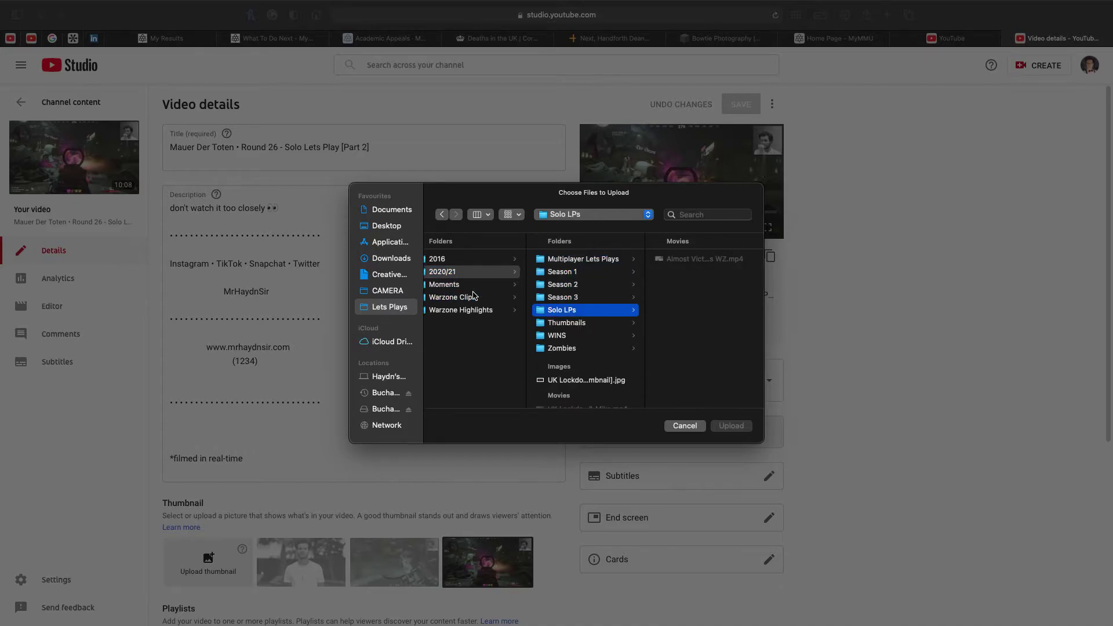
pyautogui.press('Right')
pyautogui.press('Right')
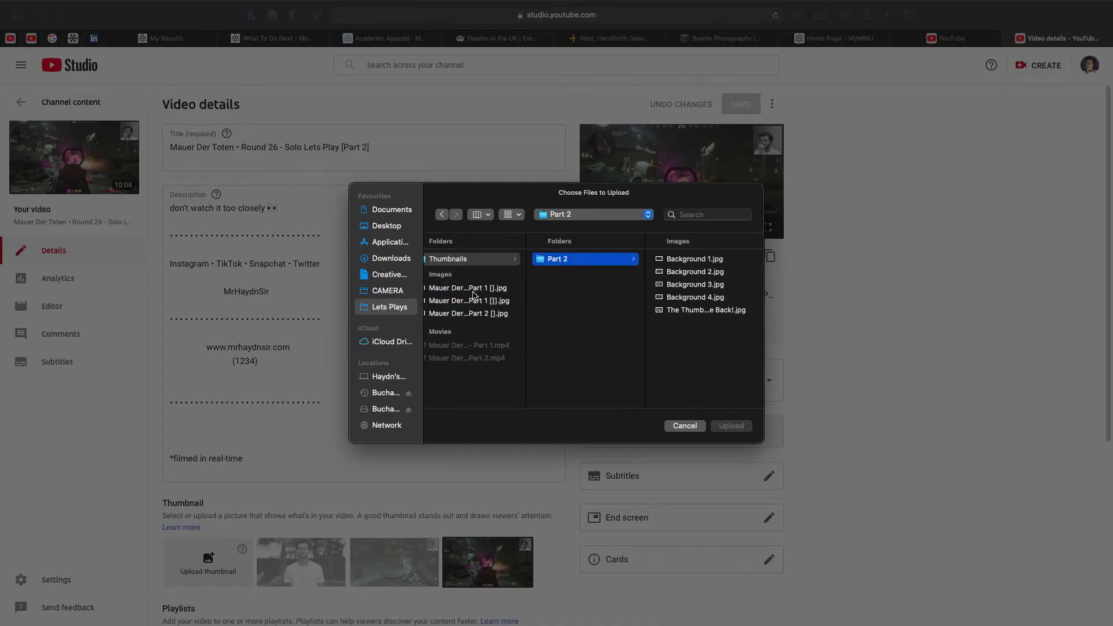
# Preview The Thumbnail - We're Back!.jpg and try to upload it as the video's custom thumbnail.
pyautogui.press('Right')
pyautogui.press('Down')
pyautogui.press('Down')
pyautogui.press('Down')
pyautogui.press('Down')
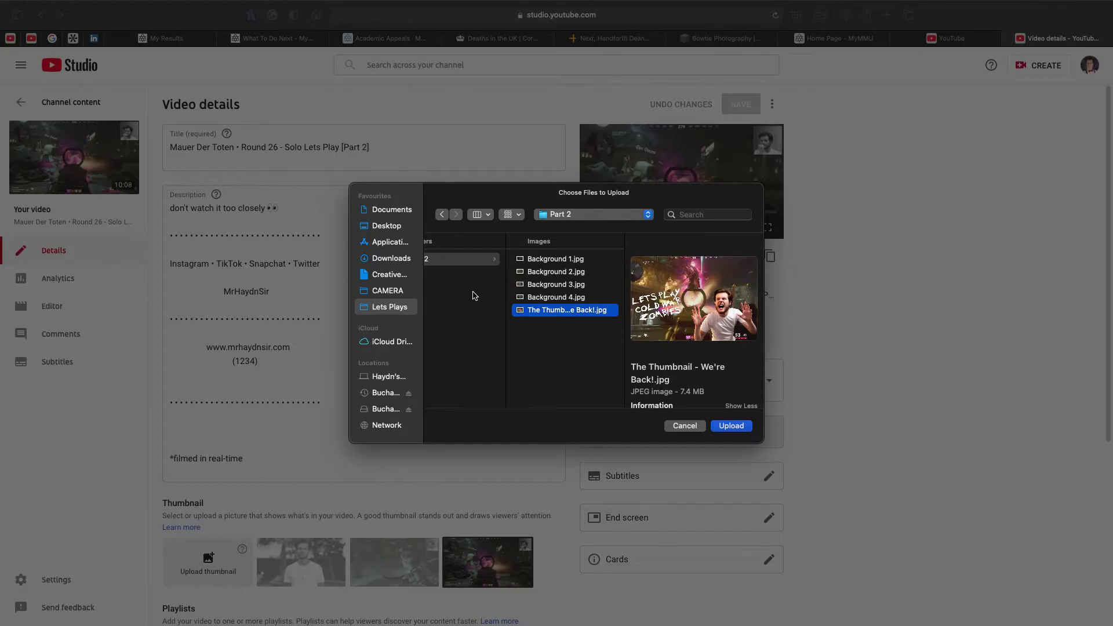
pyautogui.press('space')
pyautogui.press('space')
pyautogui.press('space')
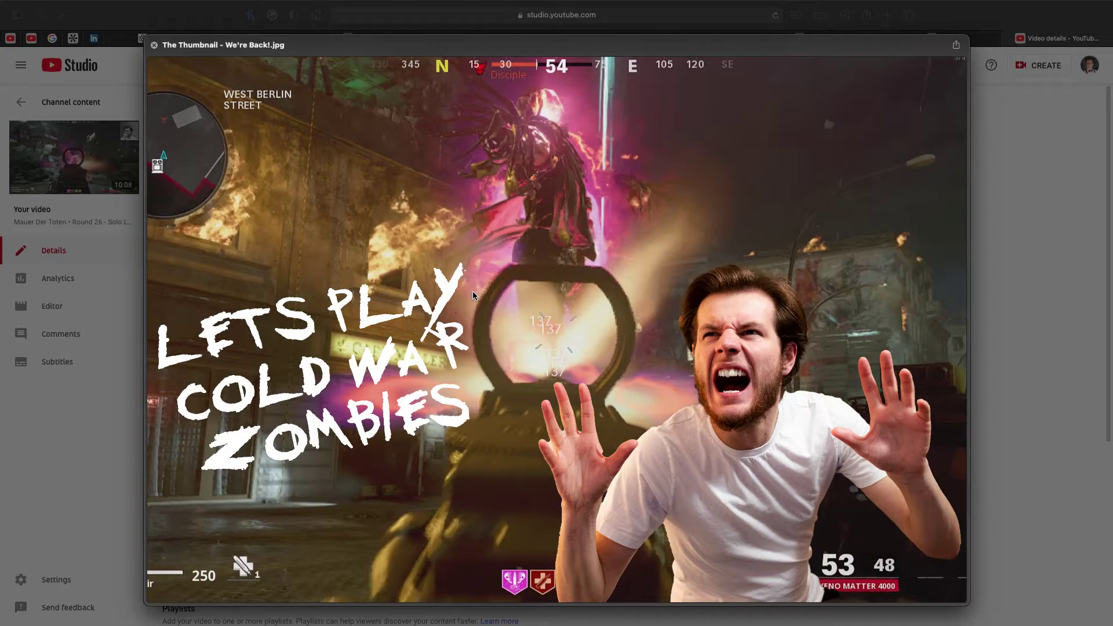
pyautogui.press('space')
pyautogui.press('Return')
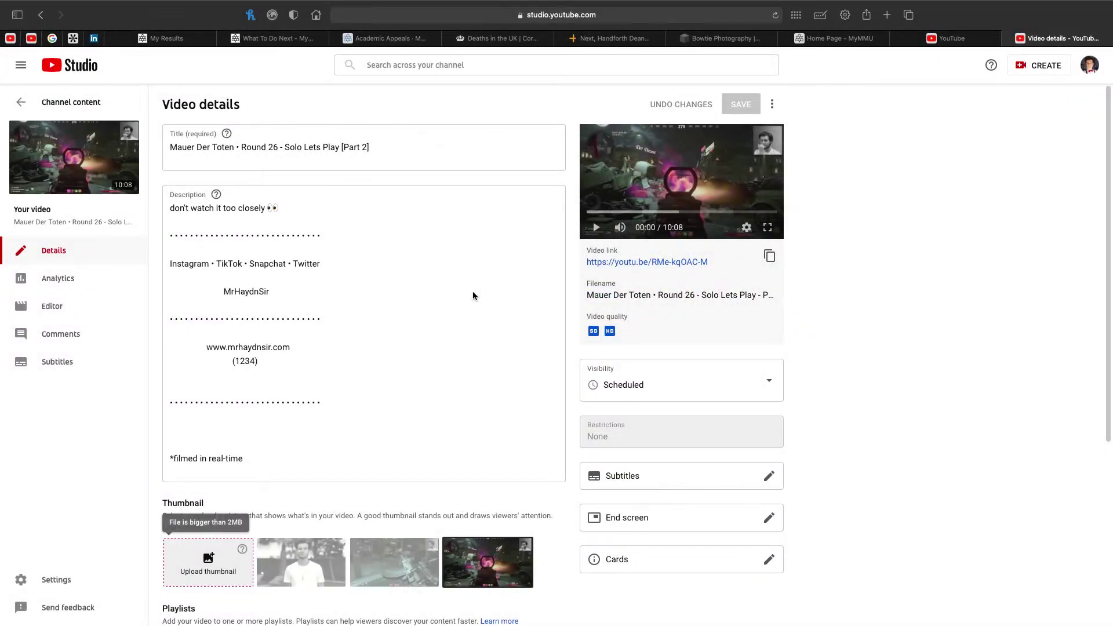
# Check the file details of The Thumbnail - We're Back!.jpg in Finder and return to its layered document in Photoshop.
pyautogui.hotkey('ctrl', 'Up')
pyautogui.click(593, 299)
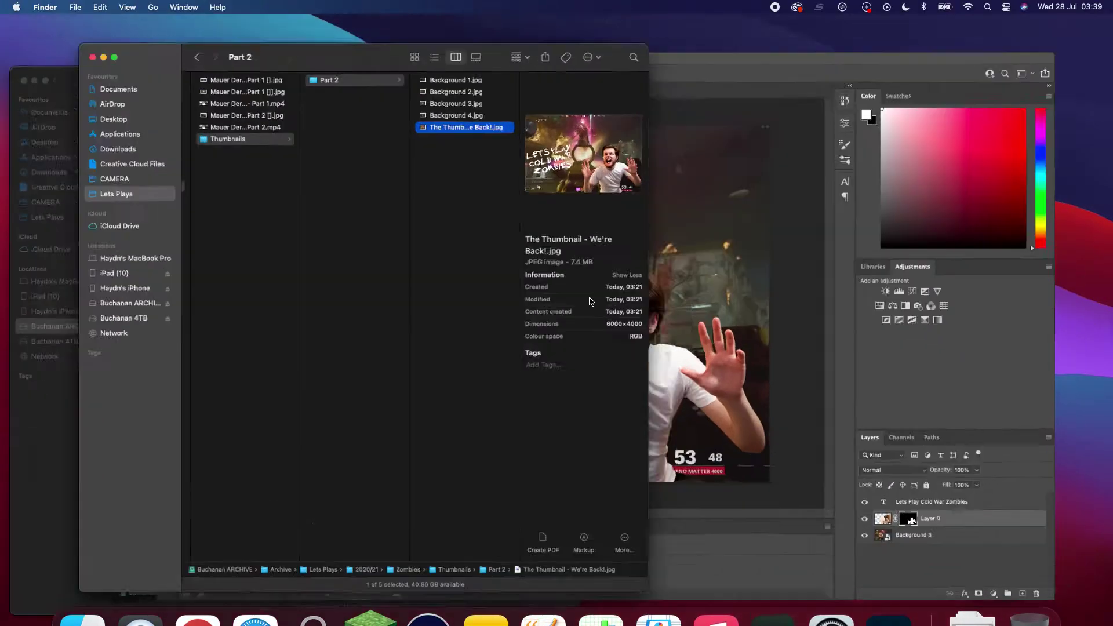
pyautogui.press('space')
pyautogui.press('space')
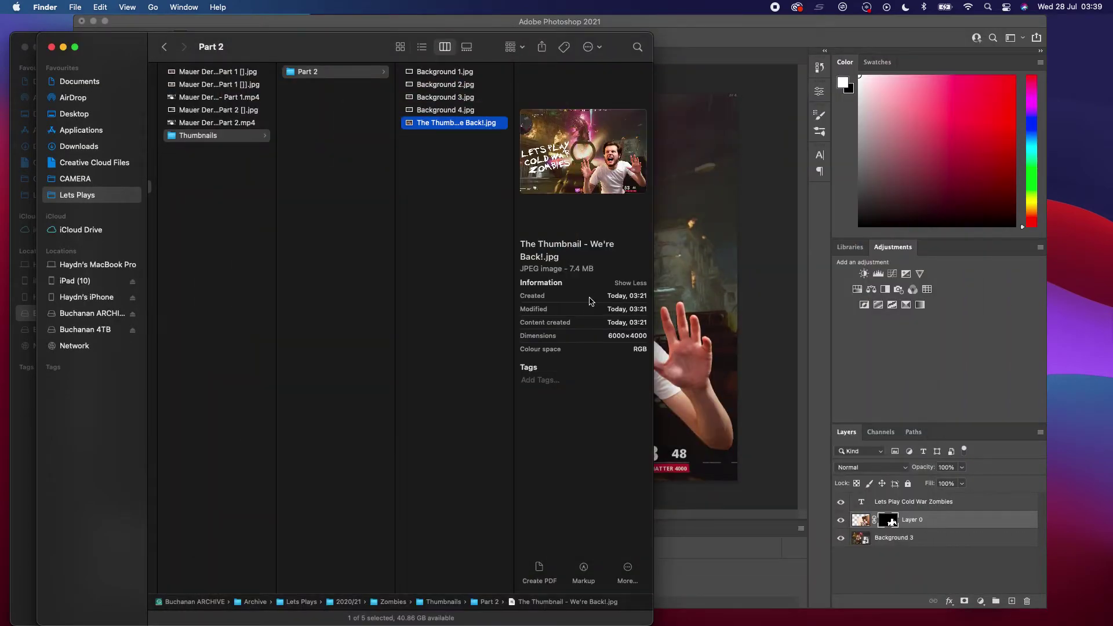
pyautogui.click(811, 369)
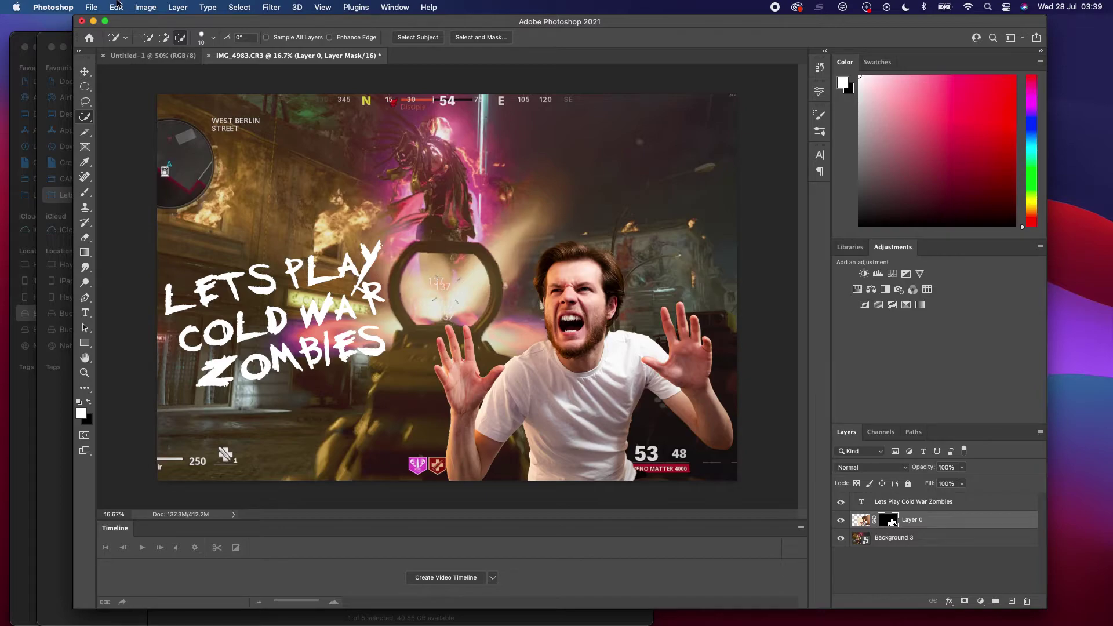
# Open the Export As settings for the layered thumbnail and check its quality, scale and resampling options.
pyautogui.click(94, 6)
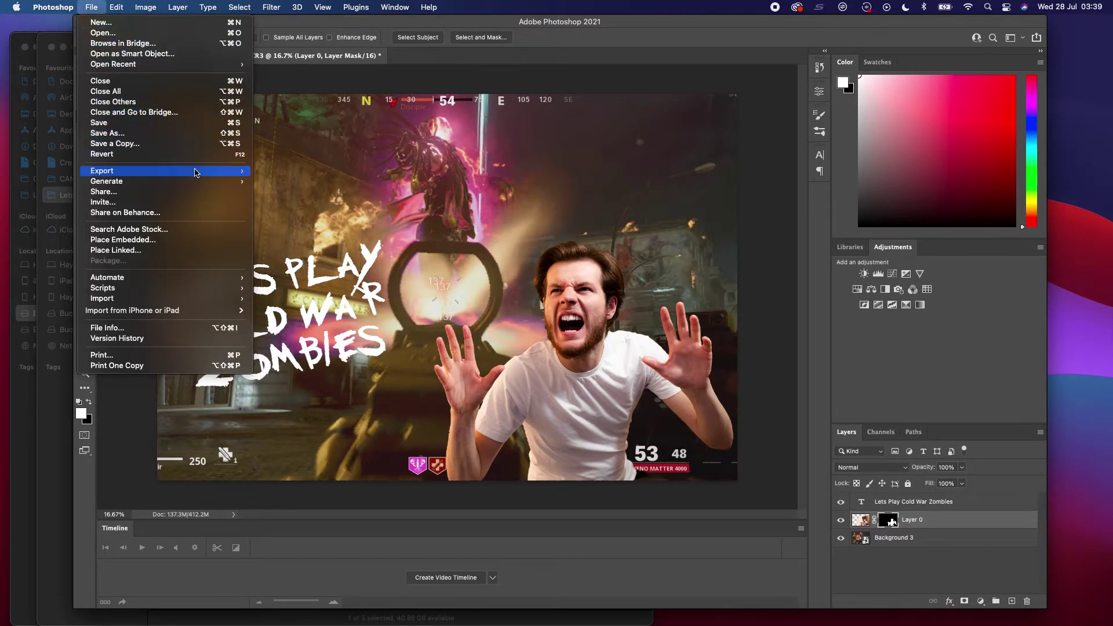
pyautogui.moveTo(200, 171)
pyautogui.click(276, 182)
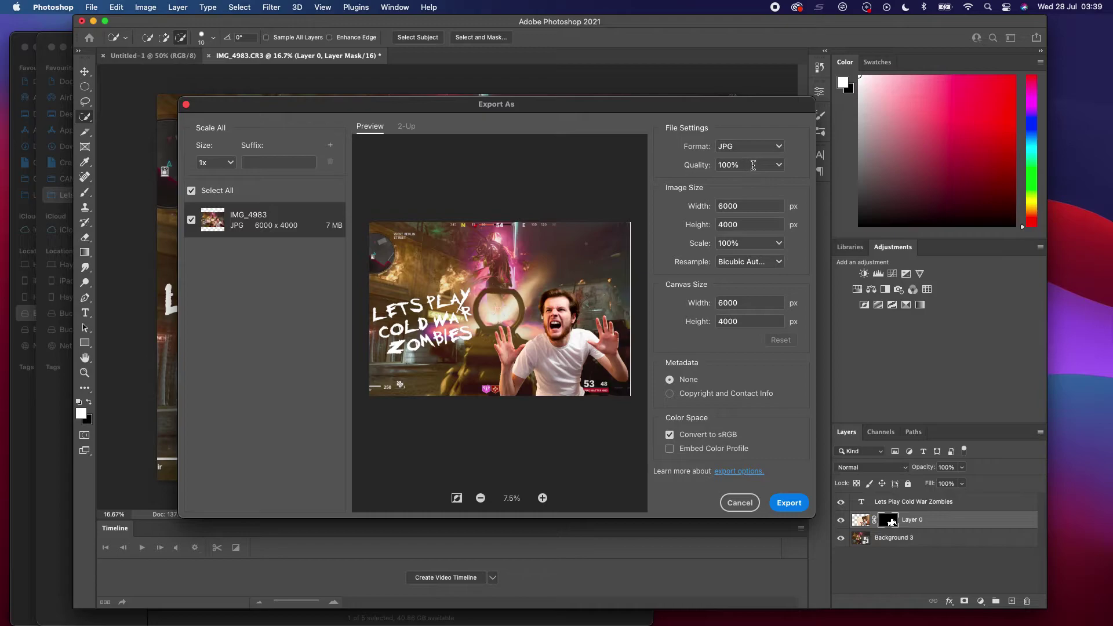
pyautogui.click(778, 165)
pyautogui.click(777, 246)
pyautogui.click(777, 245)
pyautogui.click(775, 266)
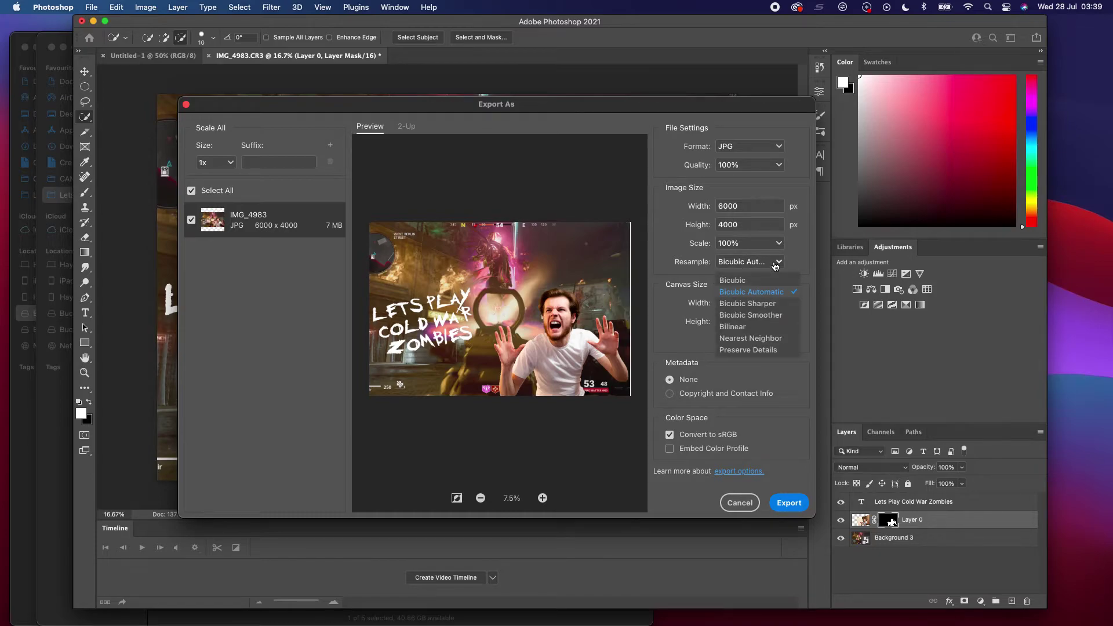
pyautogui.click(775, 264)
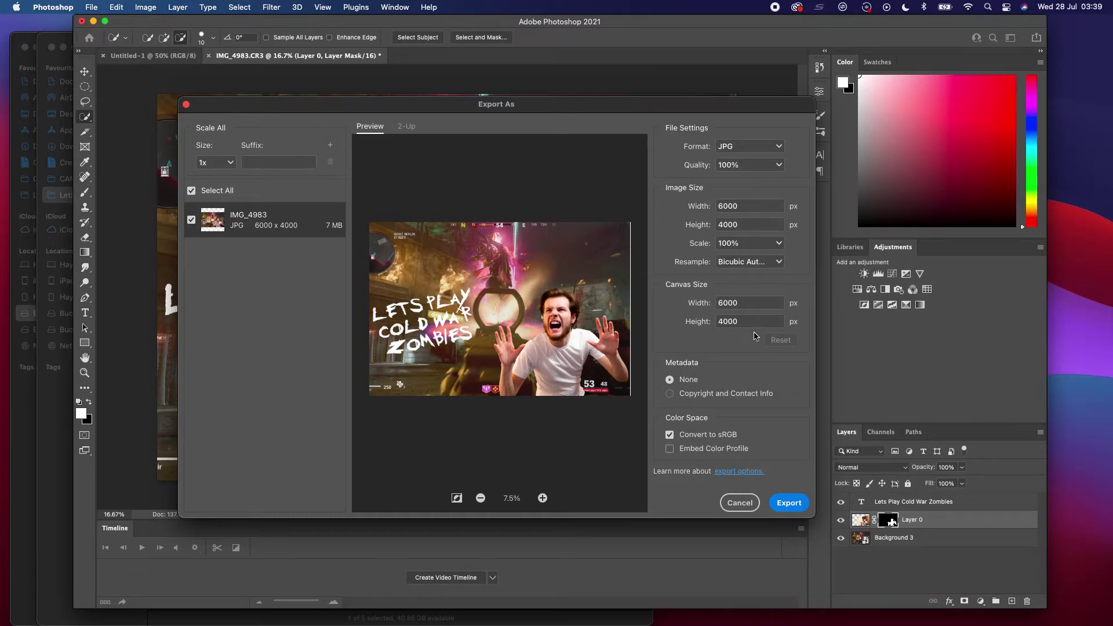
# Try a 3000 × 2000 px canvas size for the export and reset it.
pyautogui.doubleClick(746, 302)
pyautogui.write('3000')
pyautogui.press('Tab')
pyautogui.write('2000')
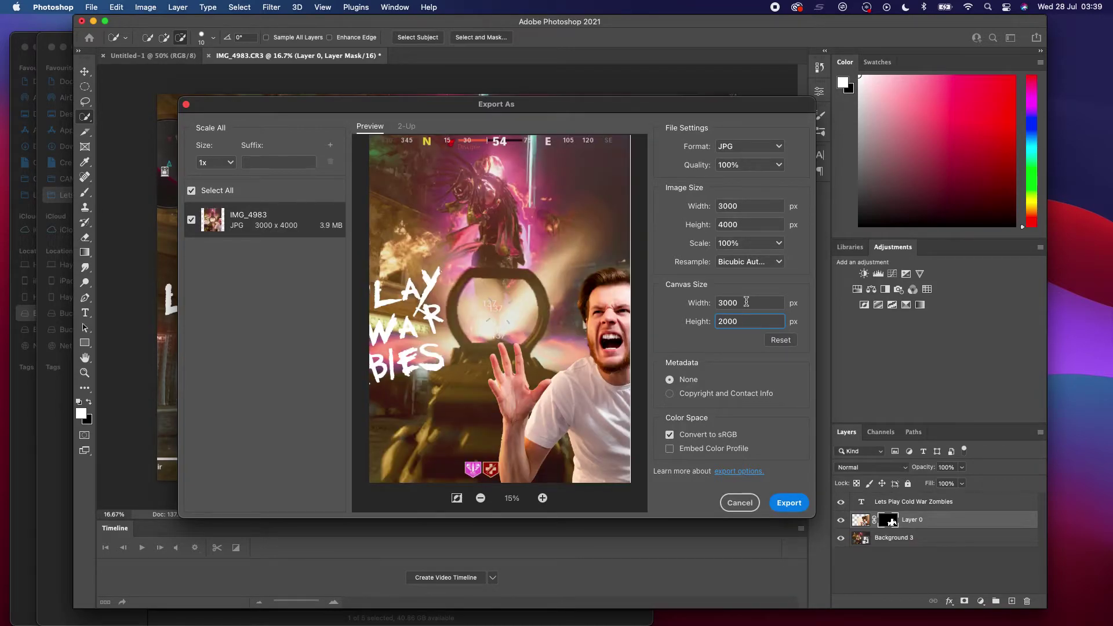
pyautogui.click(781, 341)
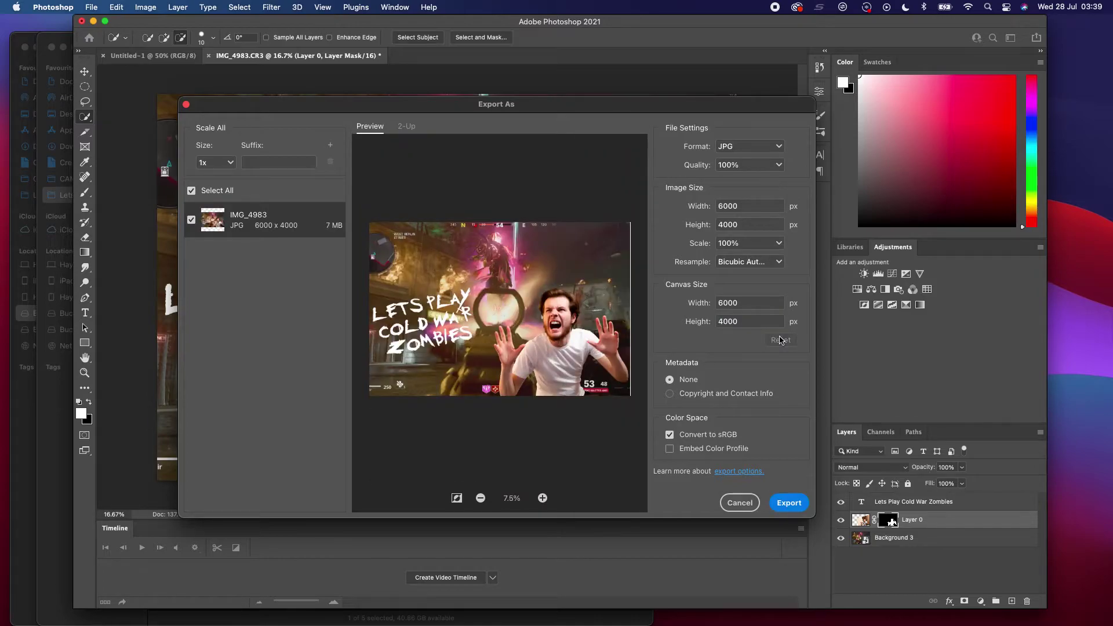
# Try an export image size of 3000 × 2000 px and set it back to 6000 × 4000 px.
pyautogui.click(763, 208)
pyautogui.press('Tab')
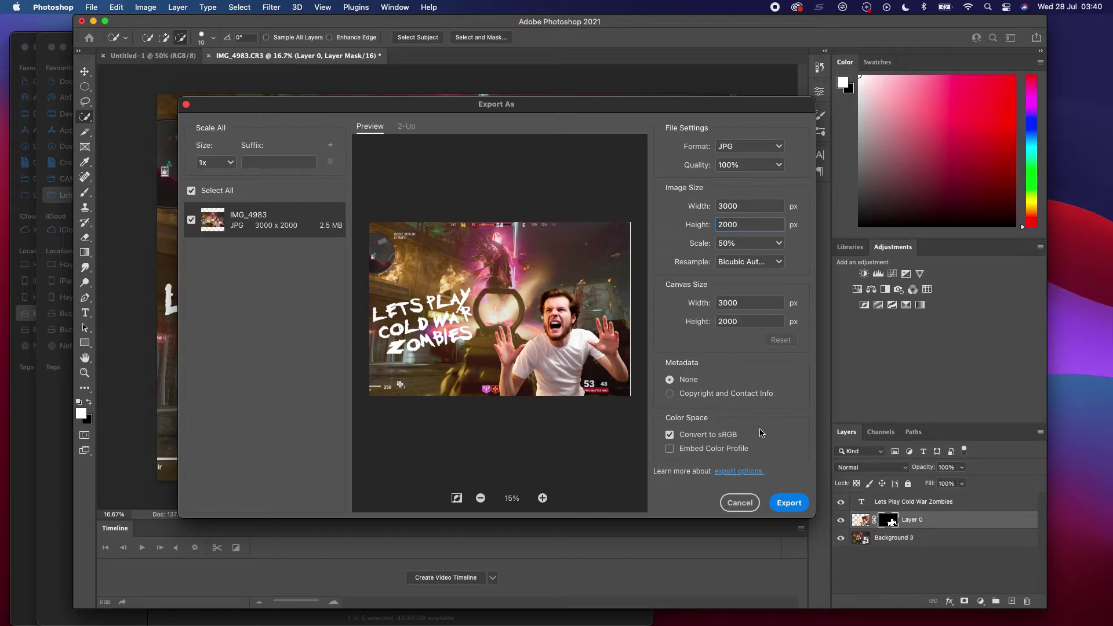
pyautogui.click(763, 206)
pyautogui.doubleClick(763, 206)
pyautogui.write('6000')
pyautogui.press('Tab')
pyautogui.write('4000')
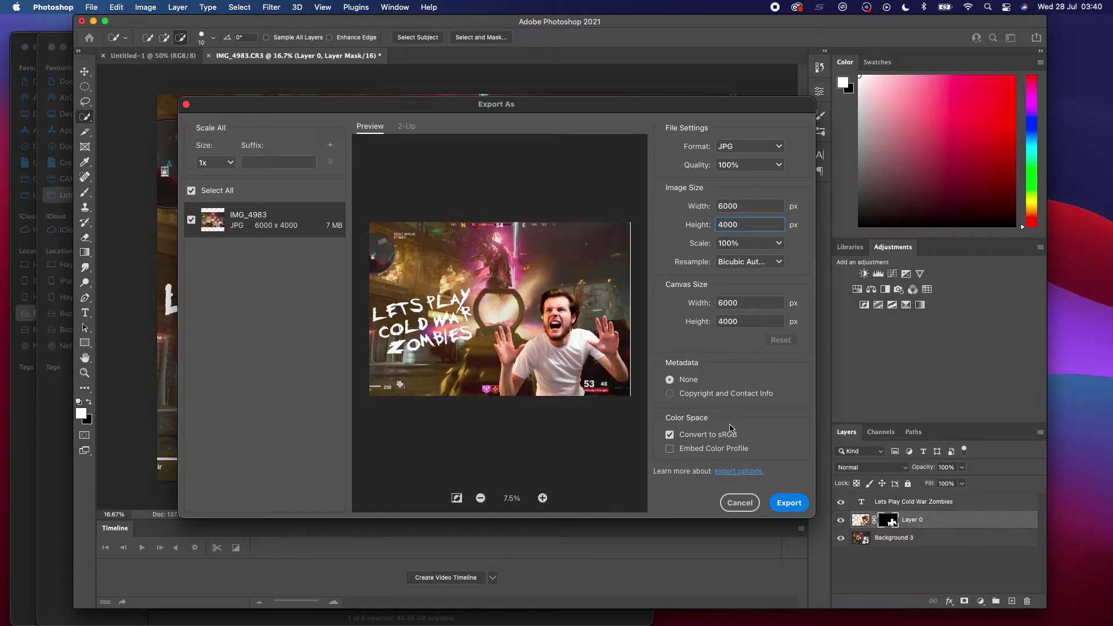
# Turn off conversion to sRGB for the export and compare the versions side by side in the 2-Up view.
pyautogui.click(730, 471)
pyautogui.hotkey('ctrl', 'Left')
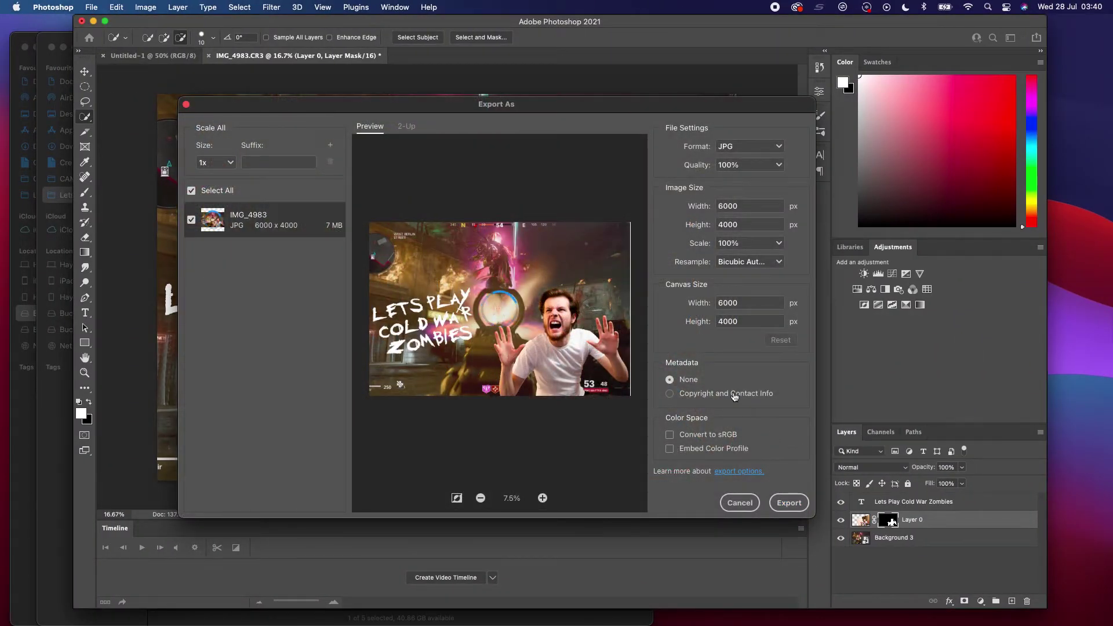
pyautogui.click(407, 127)
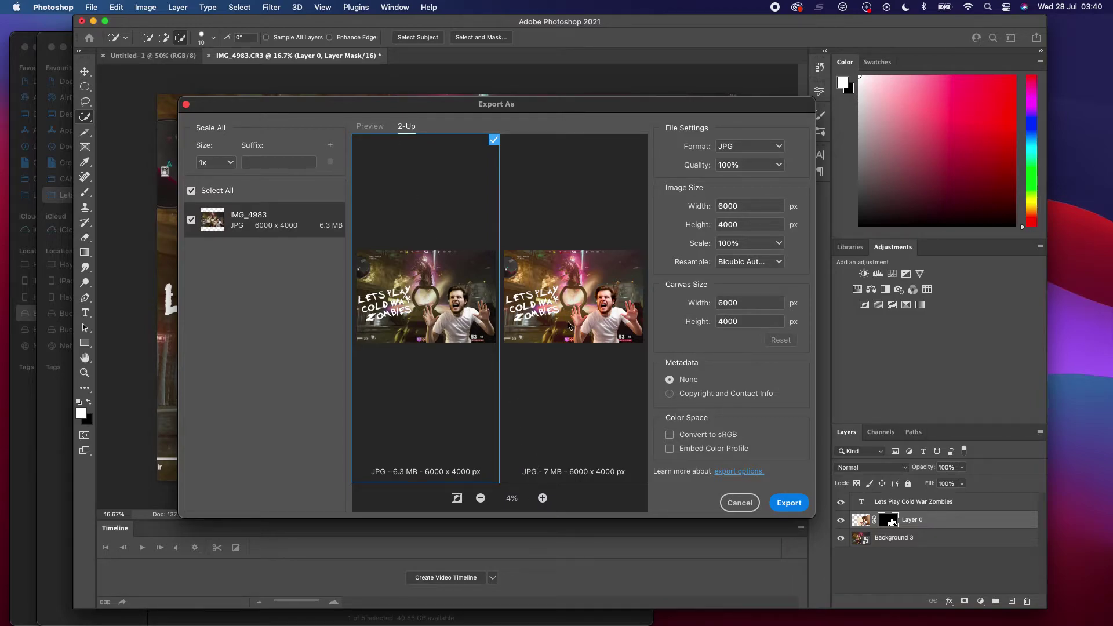
pyautogui.click(376, 128)
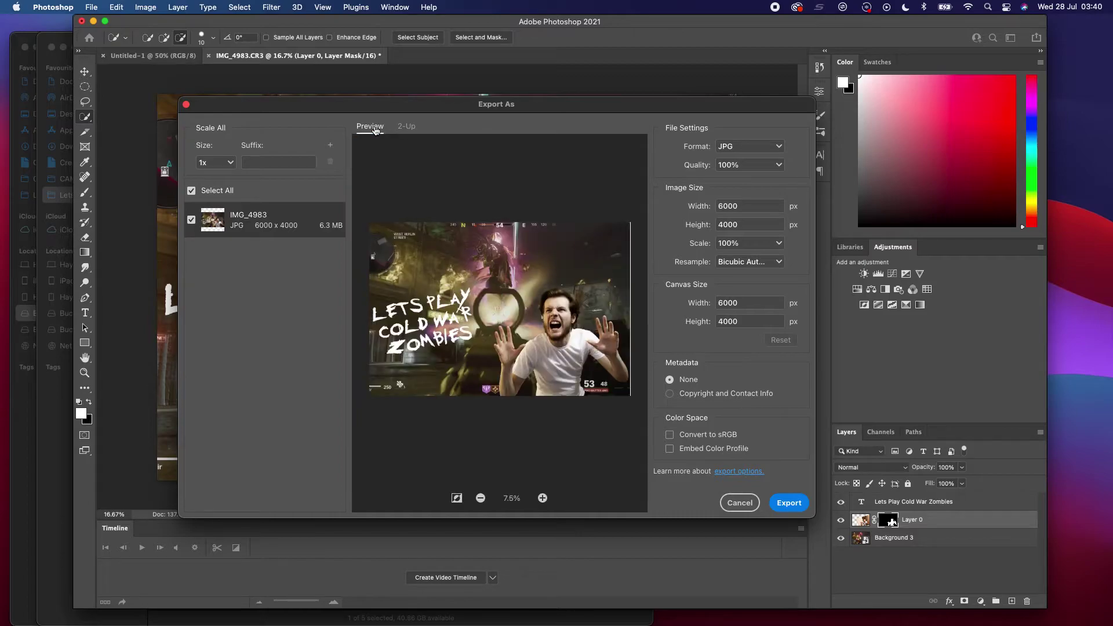
pyautogui.click(232, 165)
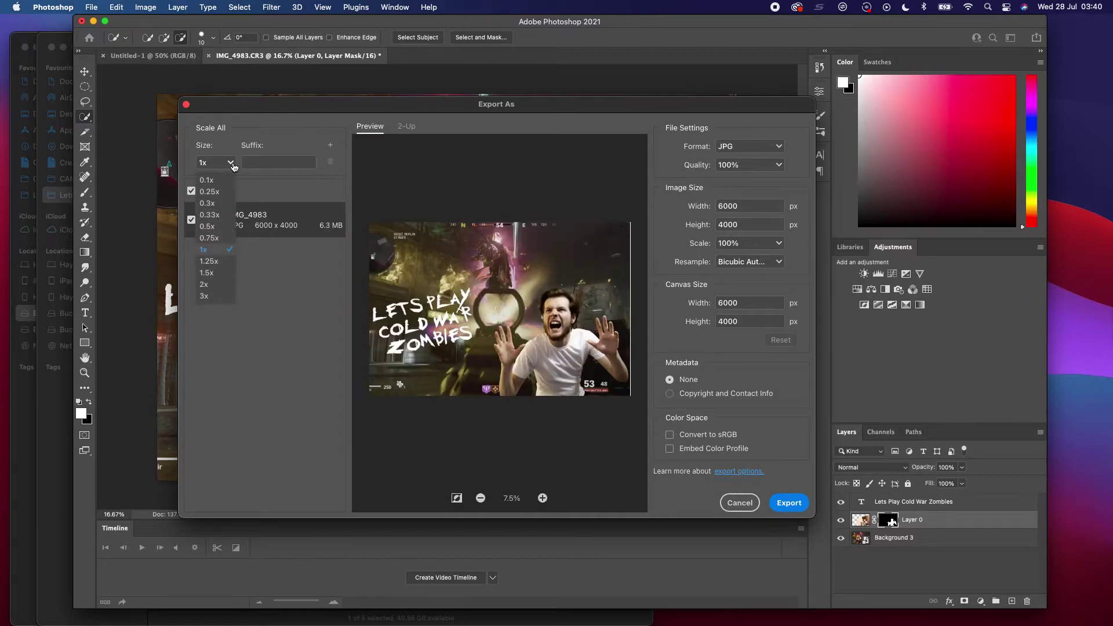
pyautogui.click(233, 165)
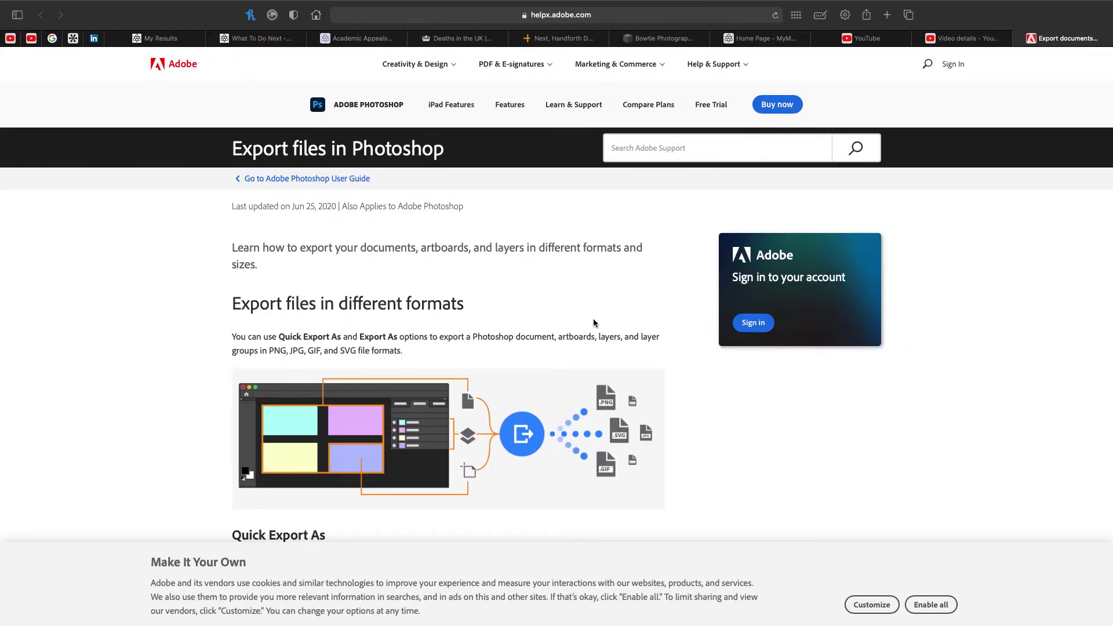
# Read Adobe's Export files in Photoshop help page in Safari, especially on exporting in different sizes, and return to Photoshop to cancel the export.
pyautogui.scroll(-5, 595, 323)
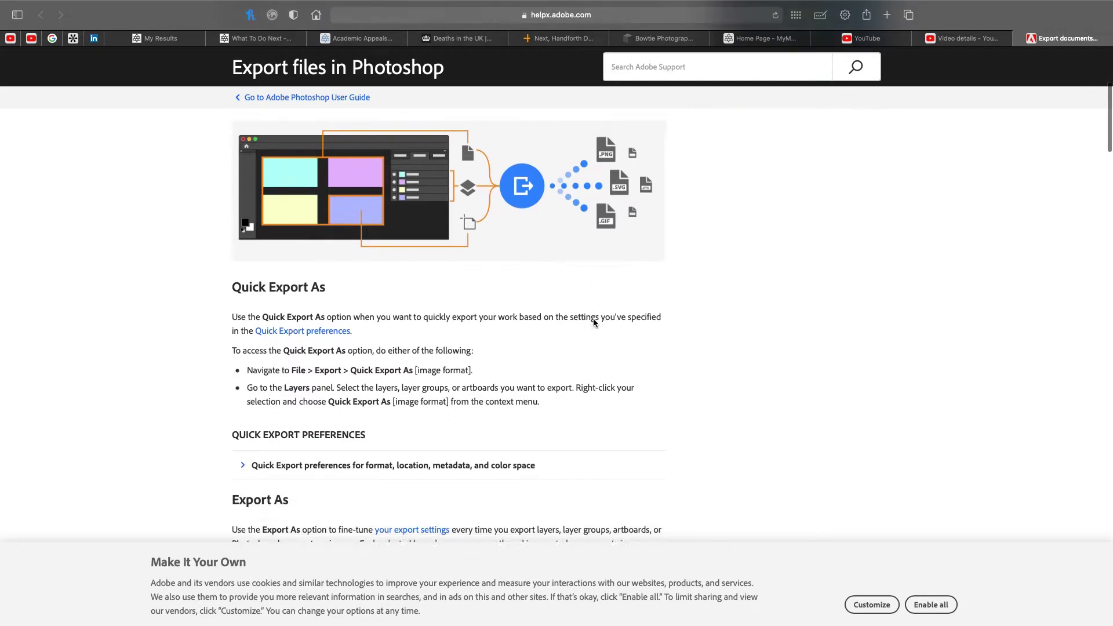
pyautogui.scroll(-10, 595, 323)
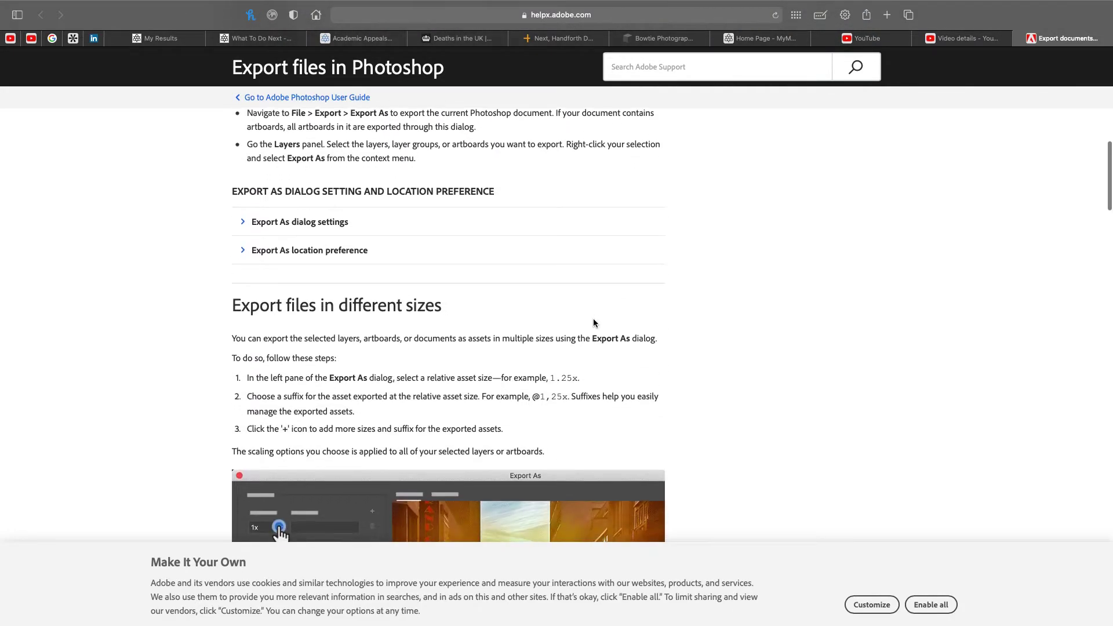
pyautogui.scroll(-4, 594, 323)
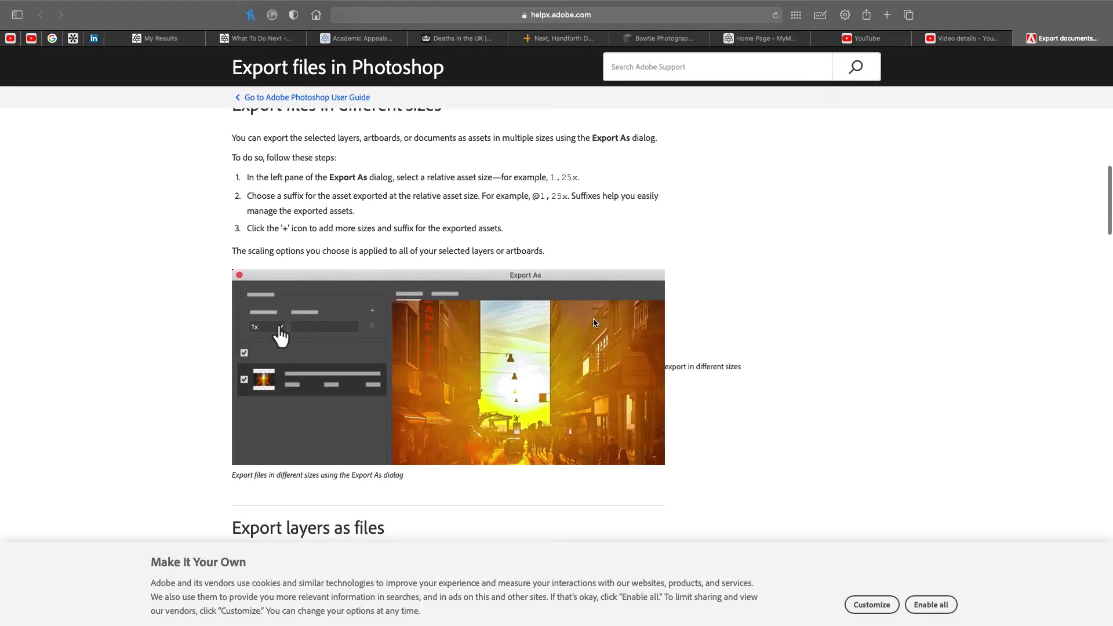
pyautogui.scroll(2, 594, 323)
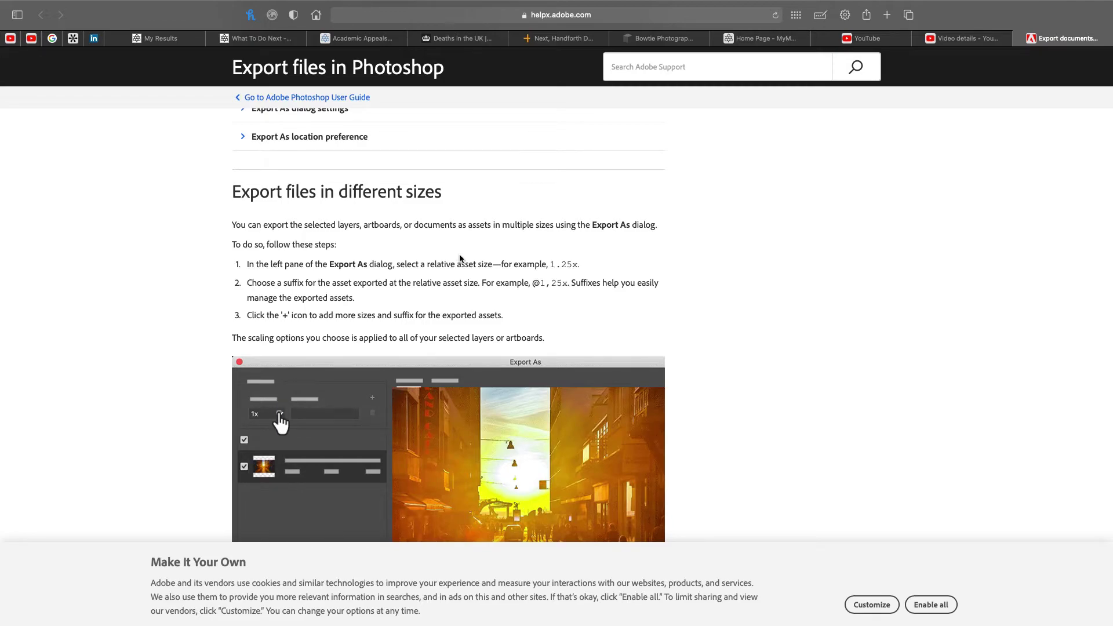
pyautogui.scroll(-5, 460, 259)
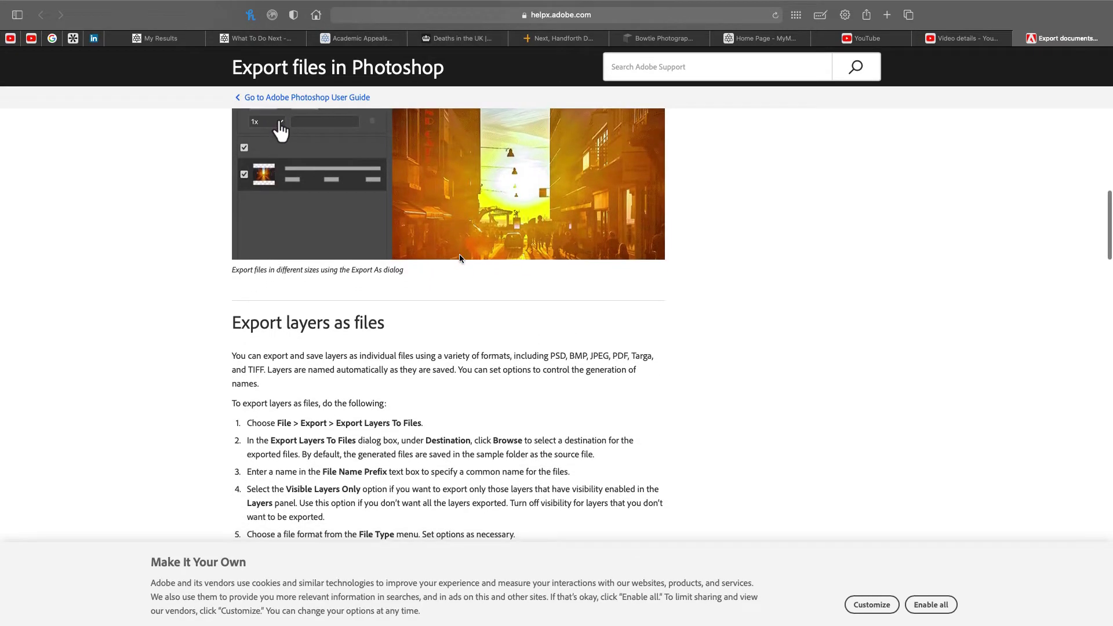
pyautogui.scroll(-12, 459, 259)
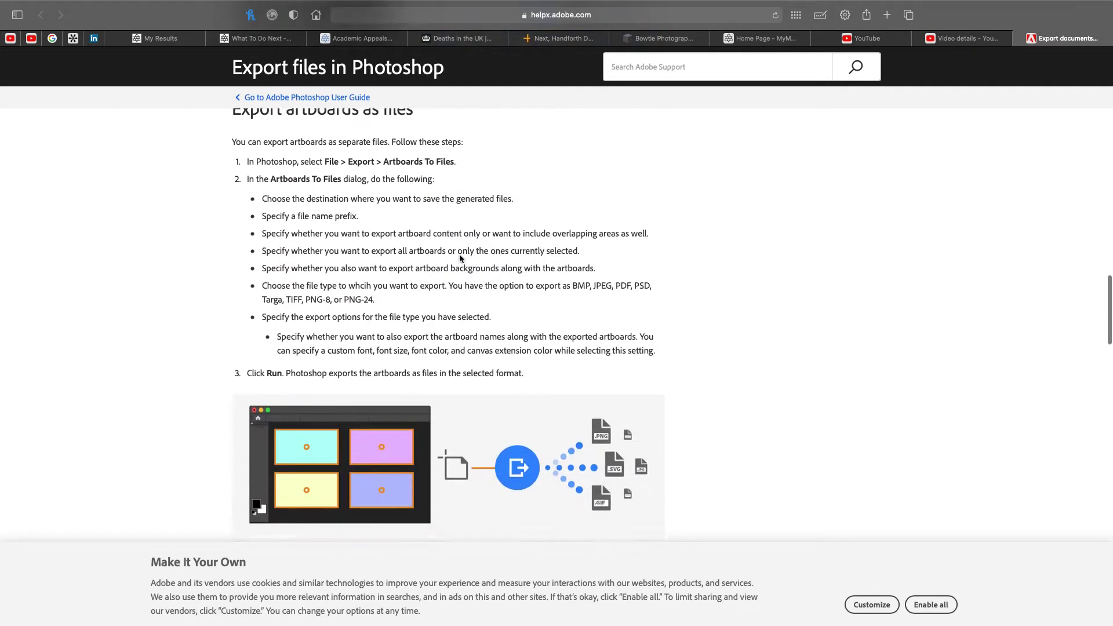
pyautogui.scroll(-10, 459, 258)
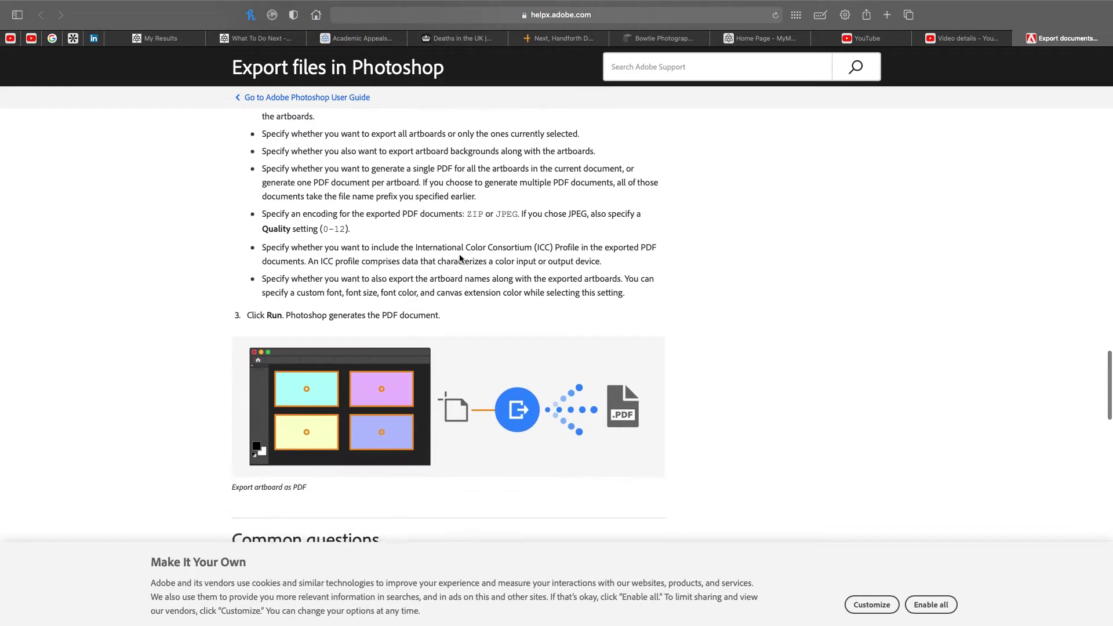
pyautogui.scroll(-7, 460, 258)
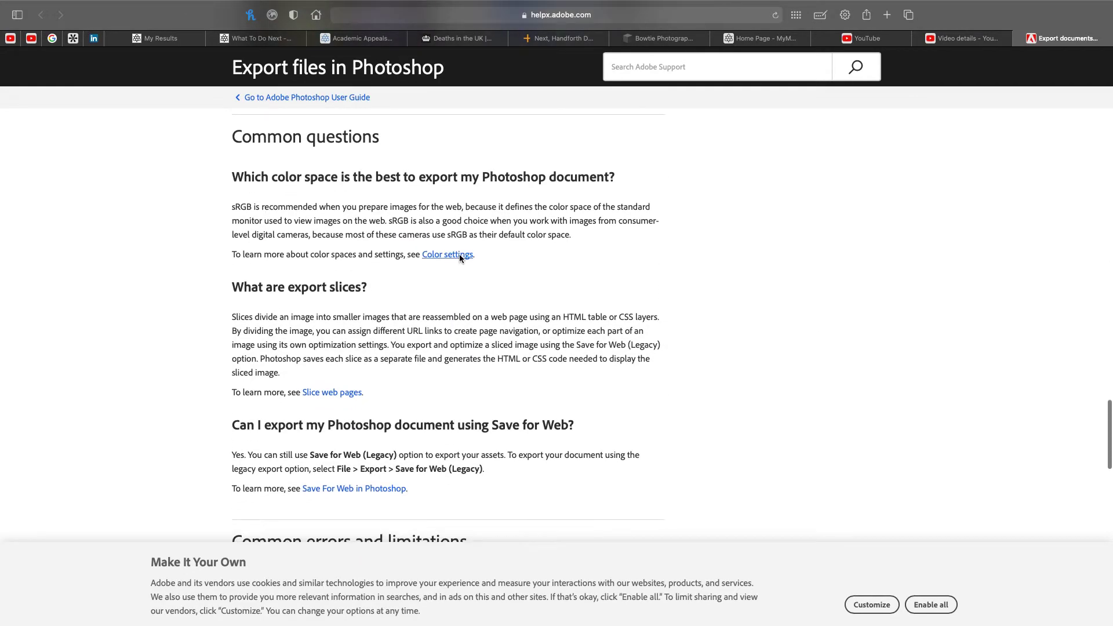
pyautogui.scroll(-5, 524, 277)
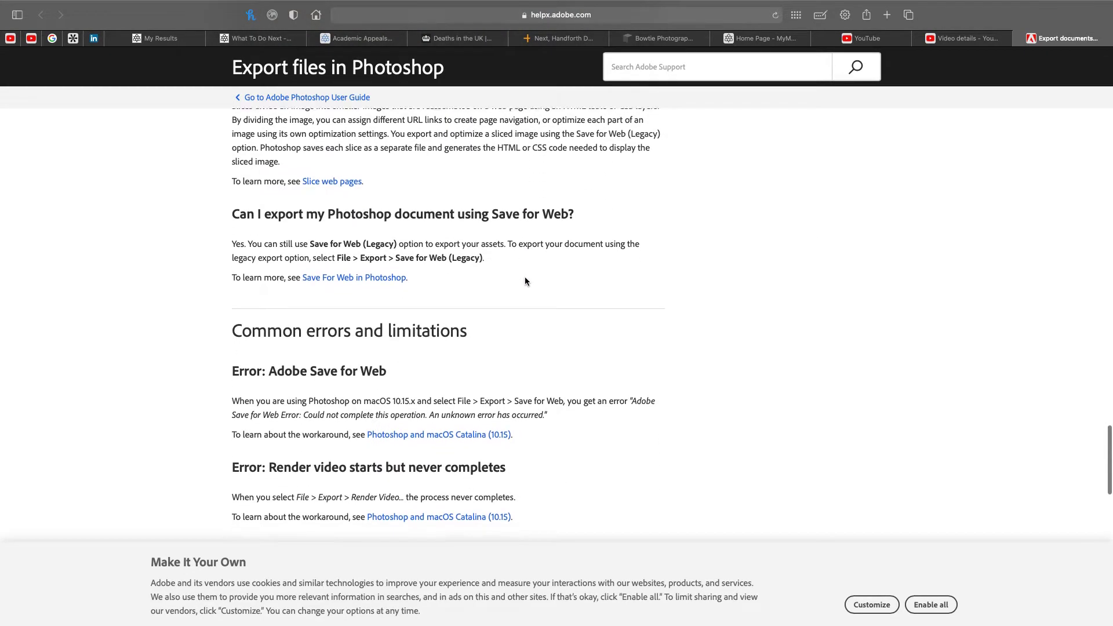
pyautogui.scroll(-10, 526, 281)
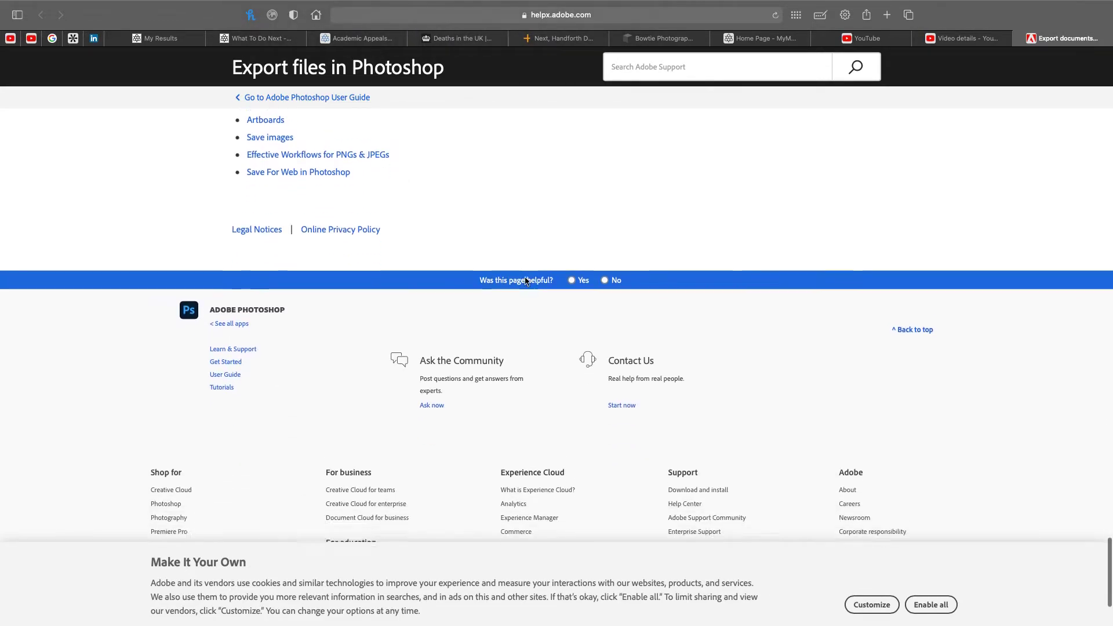
pyautogui.scroll(-2, 526, 281)
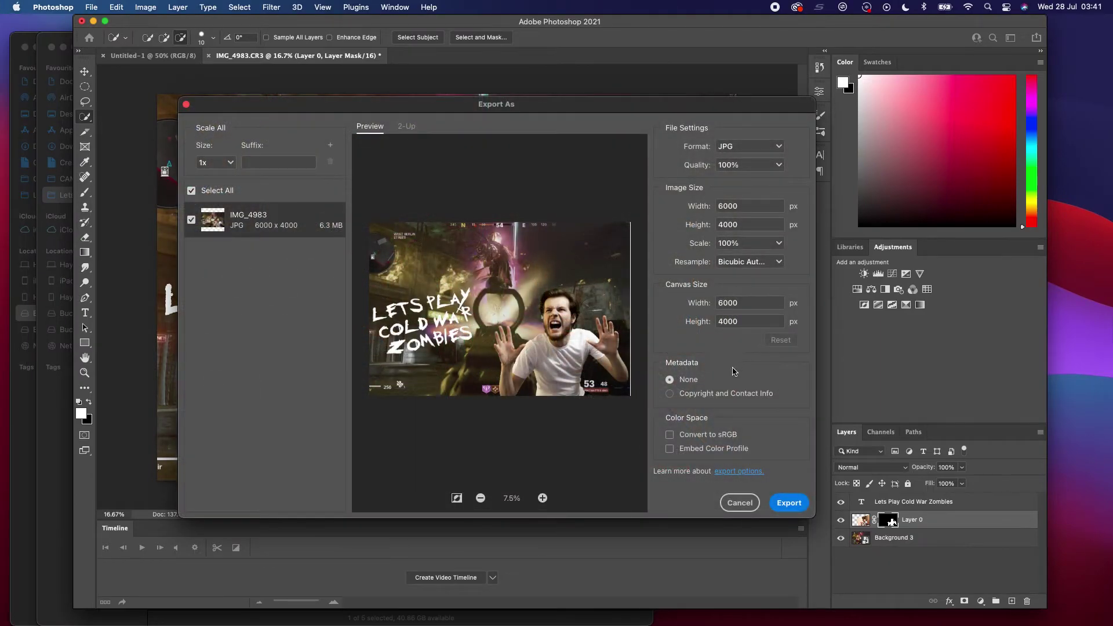
pyautogui.click(734, 502)
# Switch to Finder and look through the available file actions and view options for The Thumbnail - We're Back!.jpg.
pyautogui.hotkey('ctrl', 'Up')
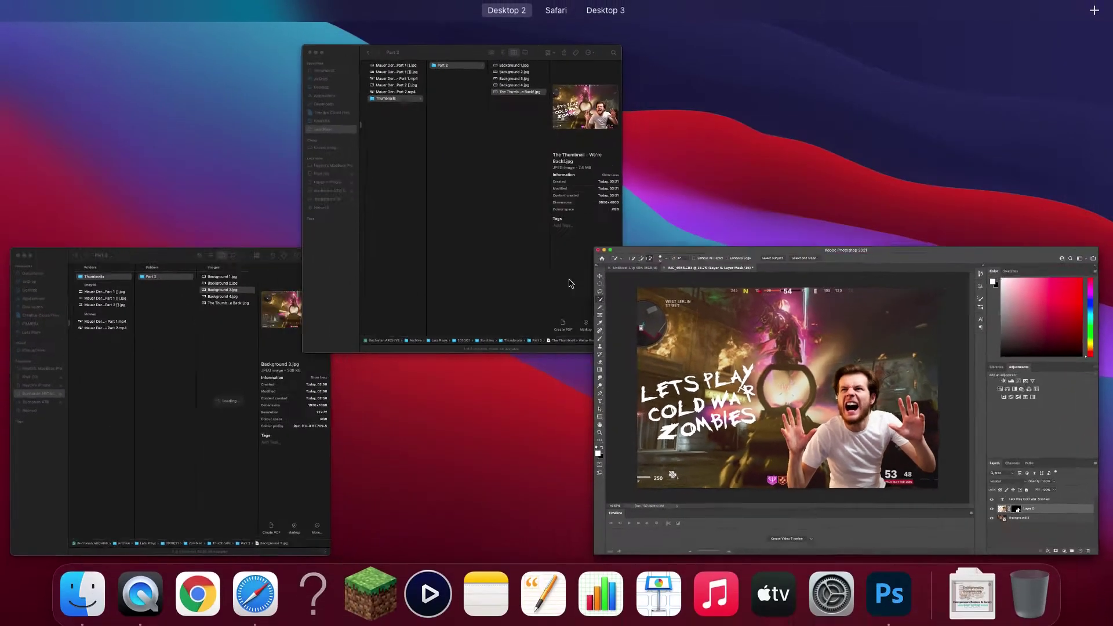
pyautogui.click(471, 135)
pyautogui.rightClick(467, 125)
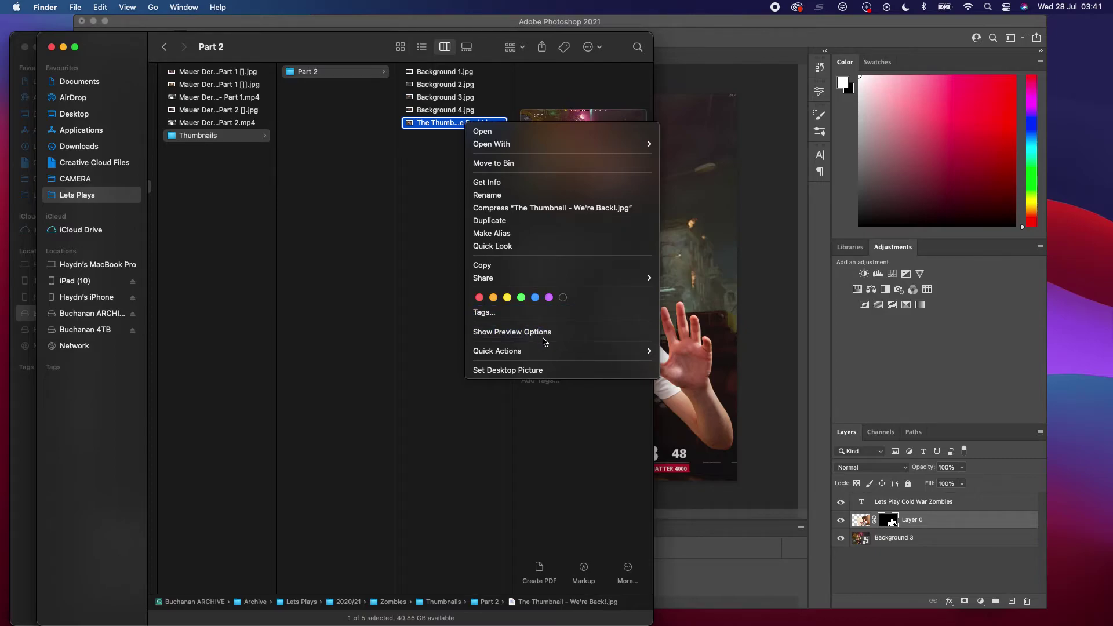
pyautogui.click(442, 332)
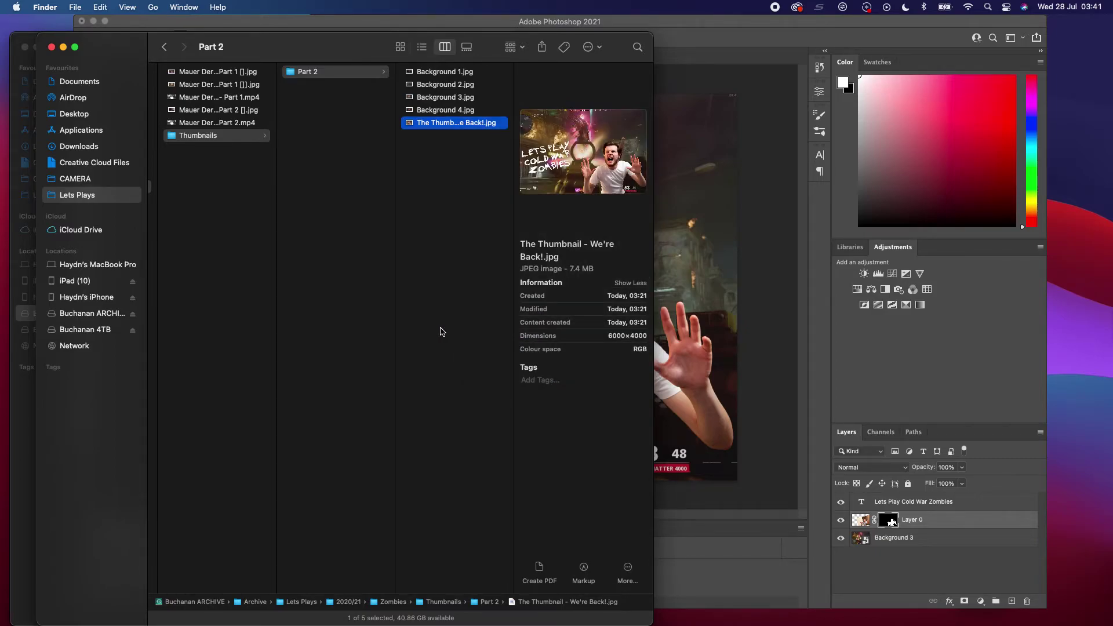
pyautogui.click(100, 7)
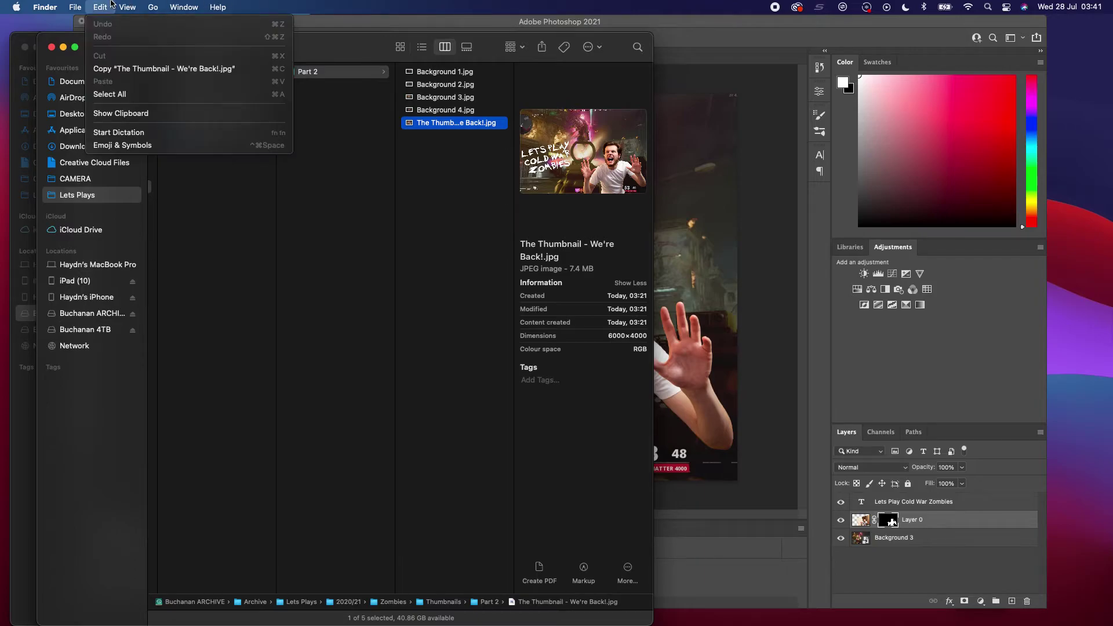
pyautogui.moveTo(127, 7)
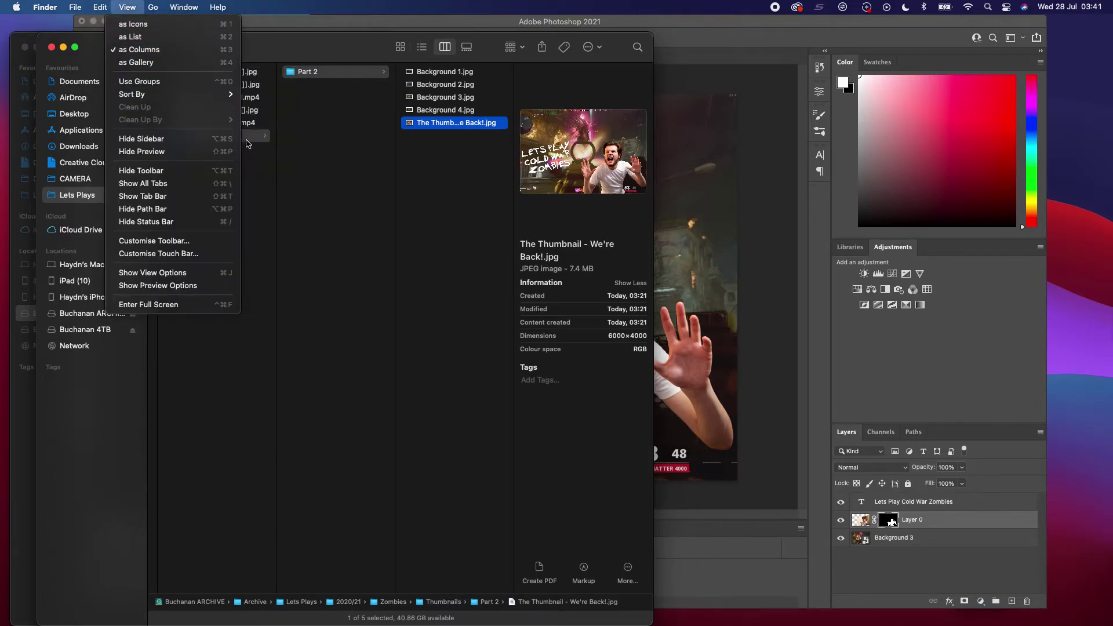
pyautogui.click(440, 272)
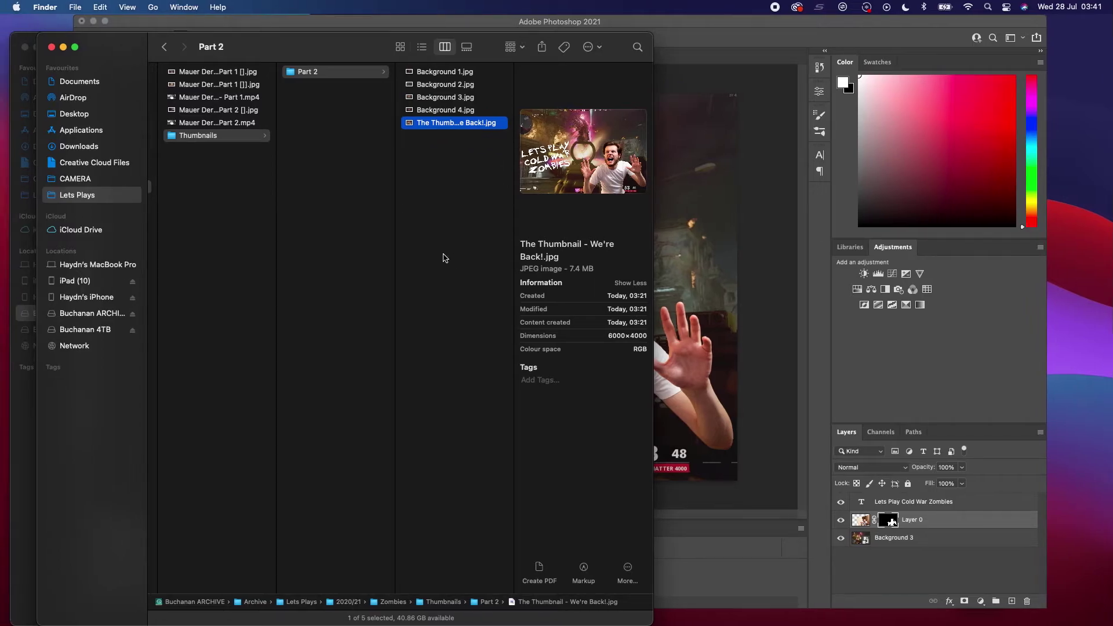
pyautogui.rightClick(462, 127)
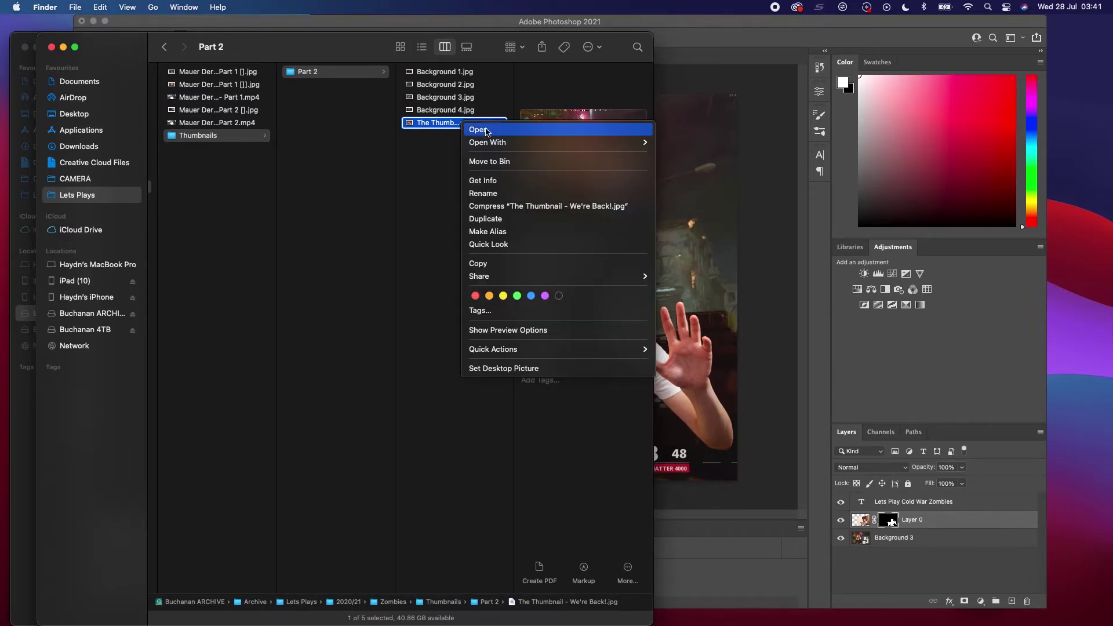
pyautogui.moveTo(579, 142)
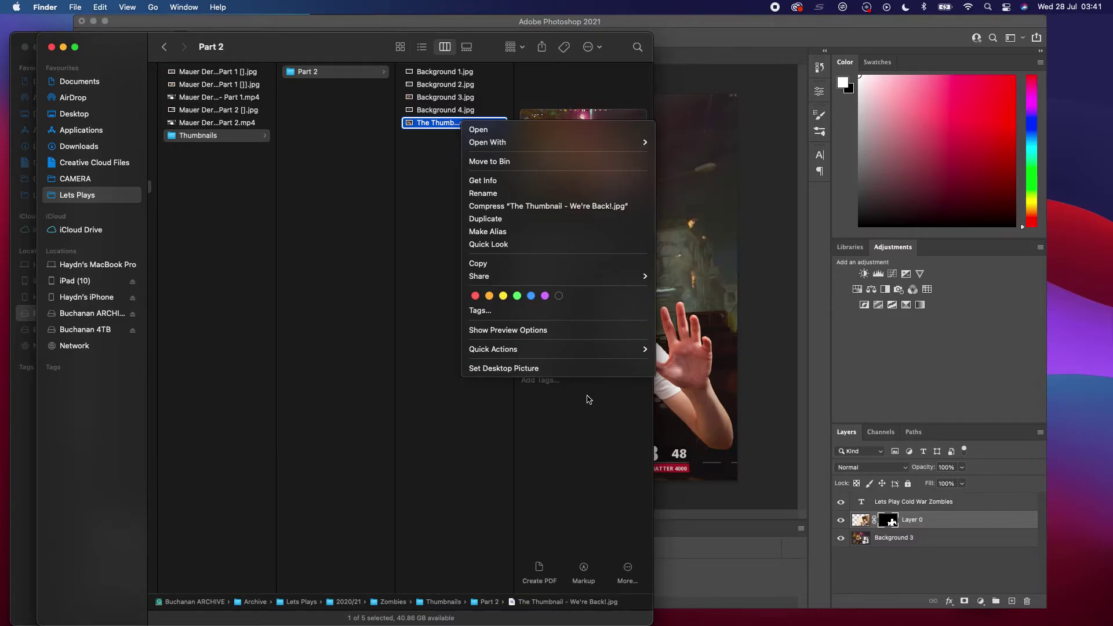
pyautogui.click(587, 444)
# Switch to Photoshop and turn on Smaller File (8-bit) for the PNG quick-export format in the export preferences.
pyautogui.click(933, 350)
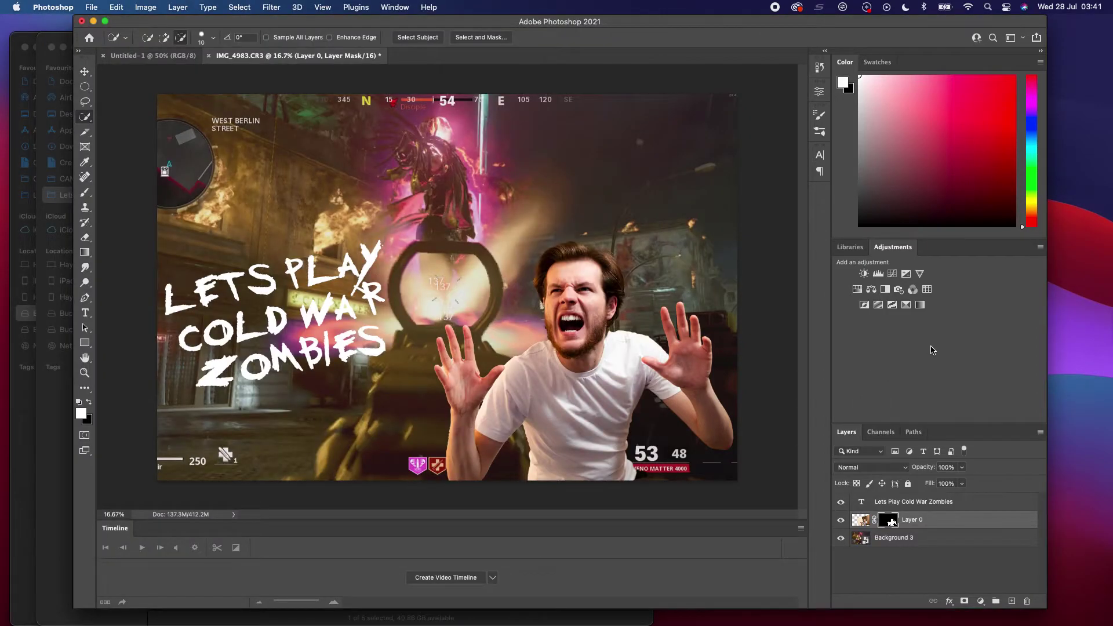
pyautogui.click(93, 7)
pyautogui.moveTo(157, 67)
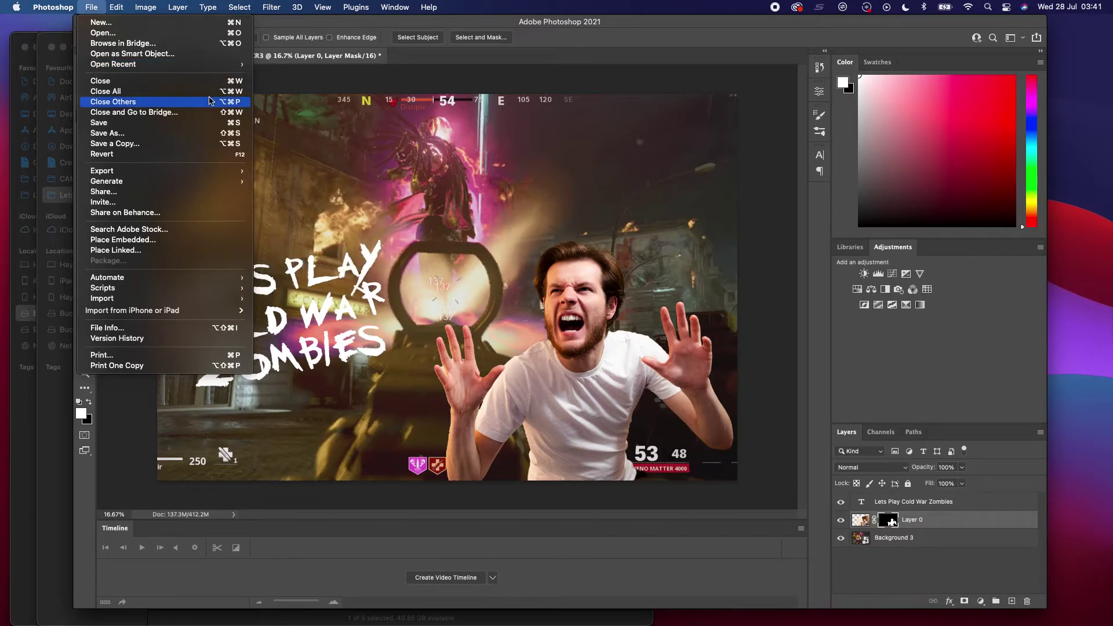
pyautogui.moveTo(223, 176)
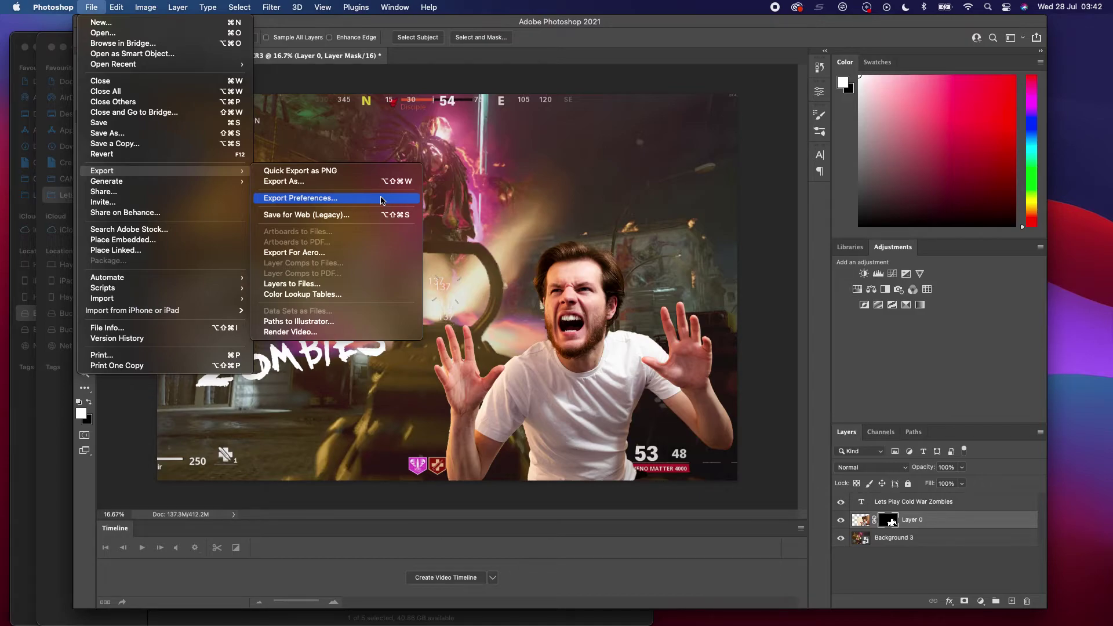
pyautogui.press('Escape')
pyautogui.press('i')
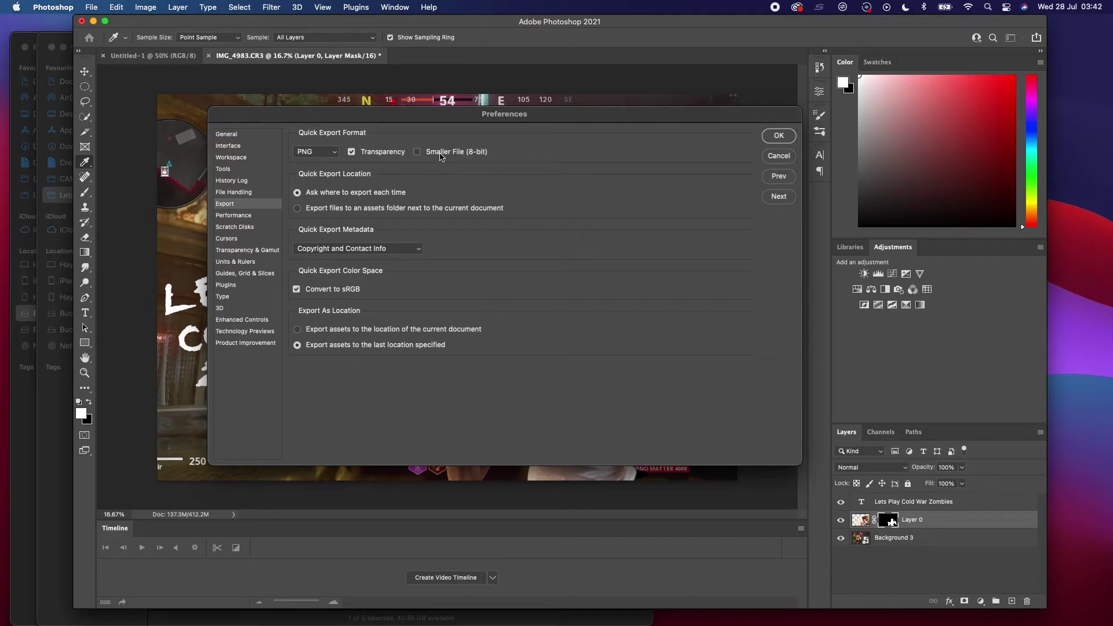
pyautogui.click(440, 156)
pyautogui.click(779, 137)
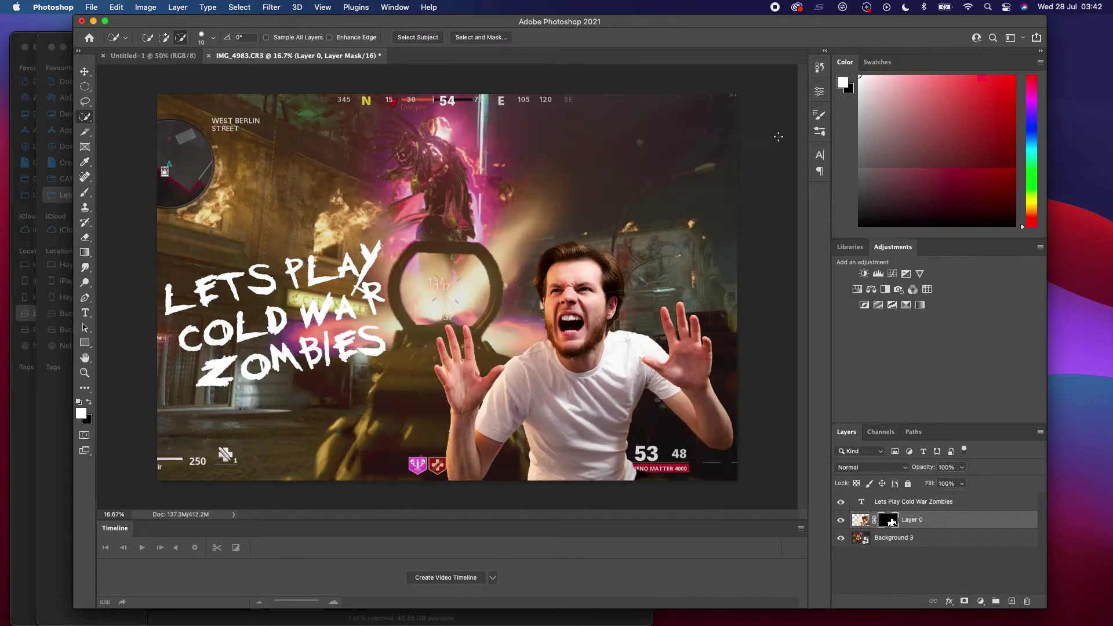
# Open Export As for the thumbnail, keep the JPG format at 100% quality and 6000 × 4000 px, and start the export.
pyautogui.click(92, 7)
pyautogui.moveTo(225, 171)
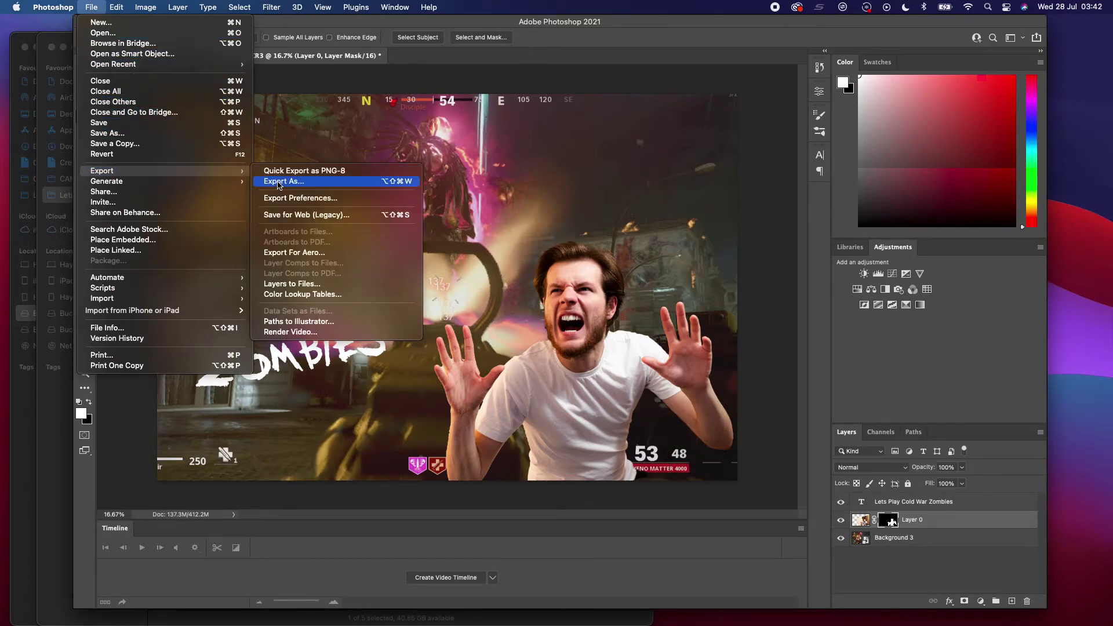
pyautogui.click(281, 182)
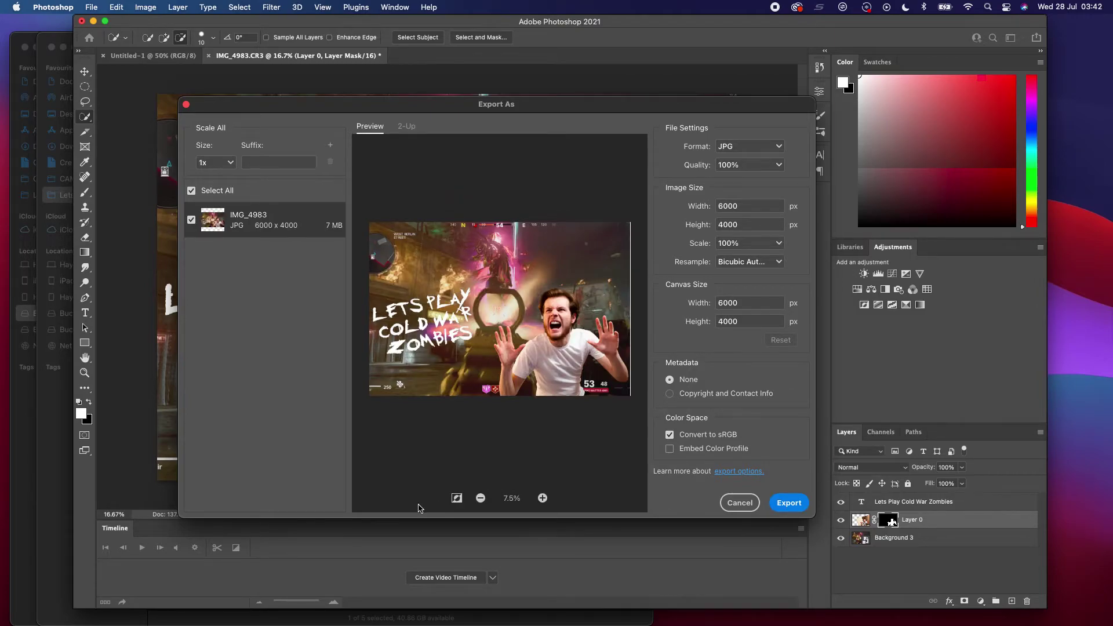
pyautogui.click(455, 501)
pyautogui.click(777, 148)
pyautogui.click(777, 149)
pyautogui.click(802, 503)
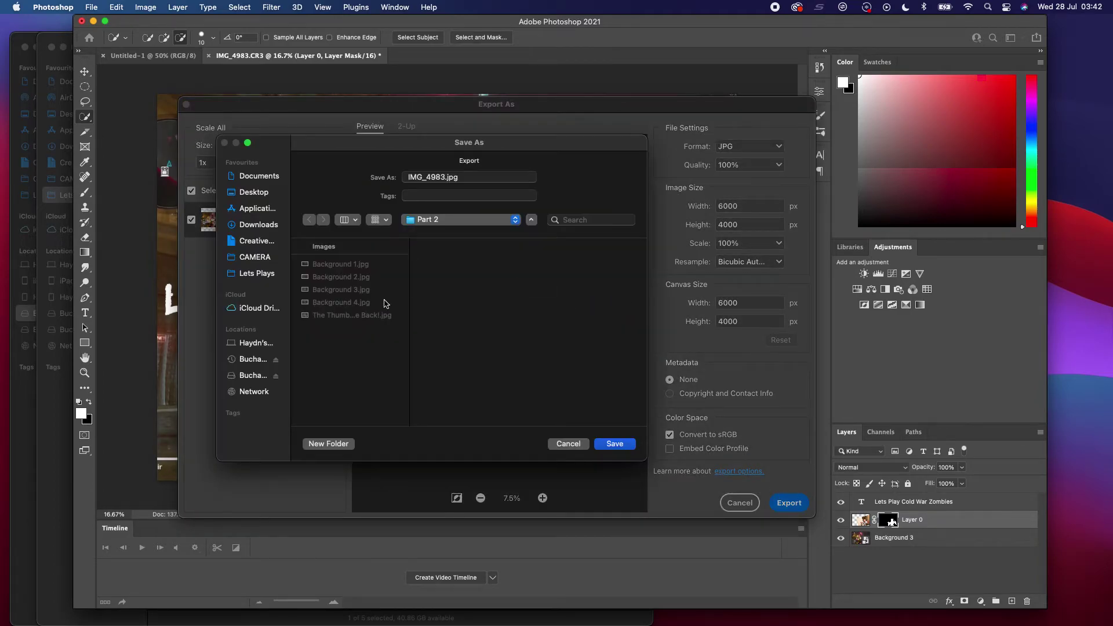
# Save the exported image as attempt 2 [temp].jpg in the Part 2 folder.
pyautogui.click(447, 176)
pyautogui.doubleClick(447, 177)
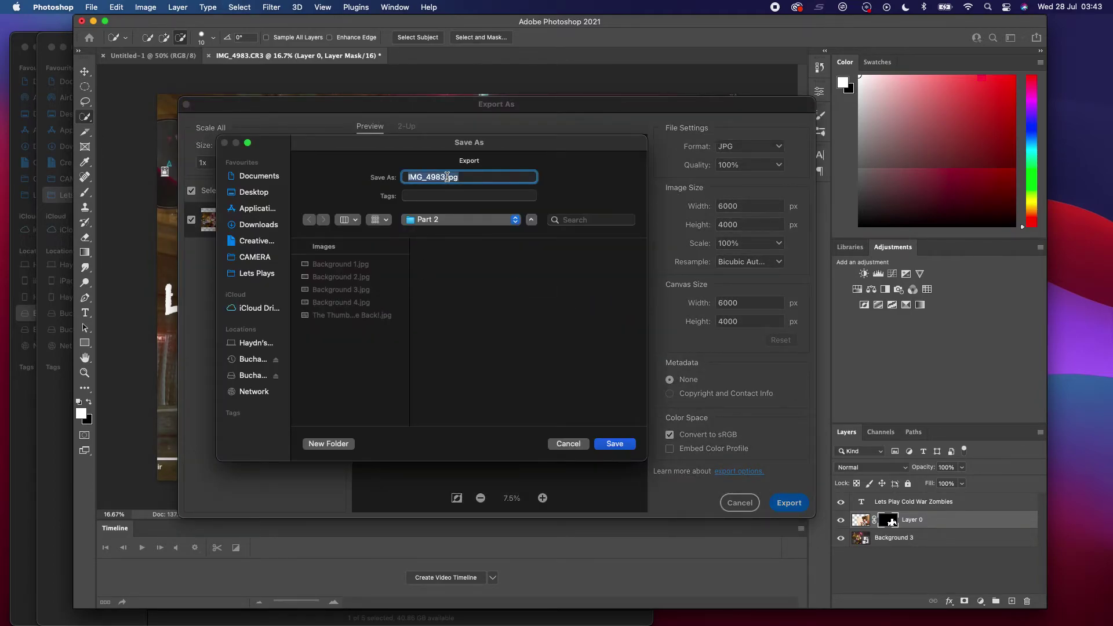
pyautogui.write('attempt')
pyautogui.press('super+a')
pyautogui.write('a')
pyautogui.press('Return')
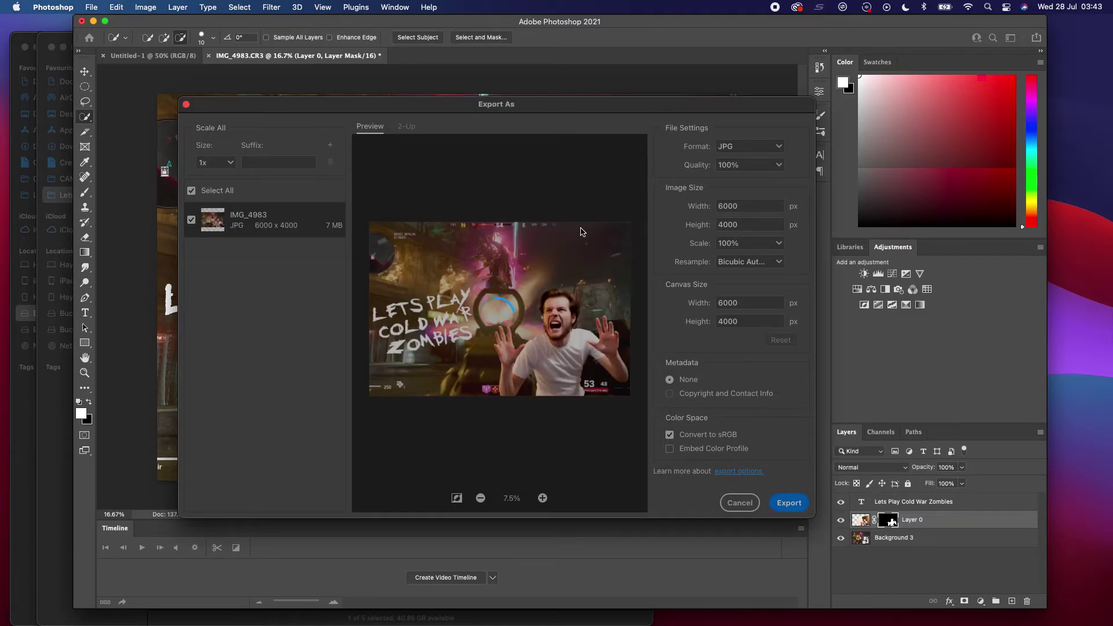
# Switch to Finder and preview attempt 2 [temp].jpg in the Part 2 folder.
pyautogui.hotkey('ctrl', 'Up')
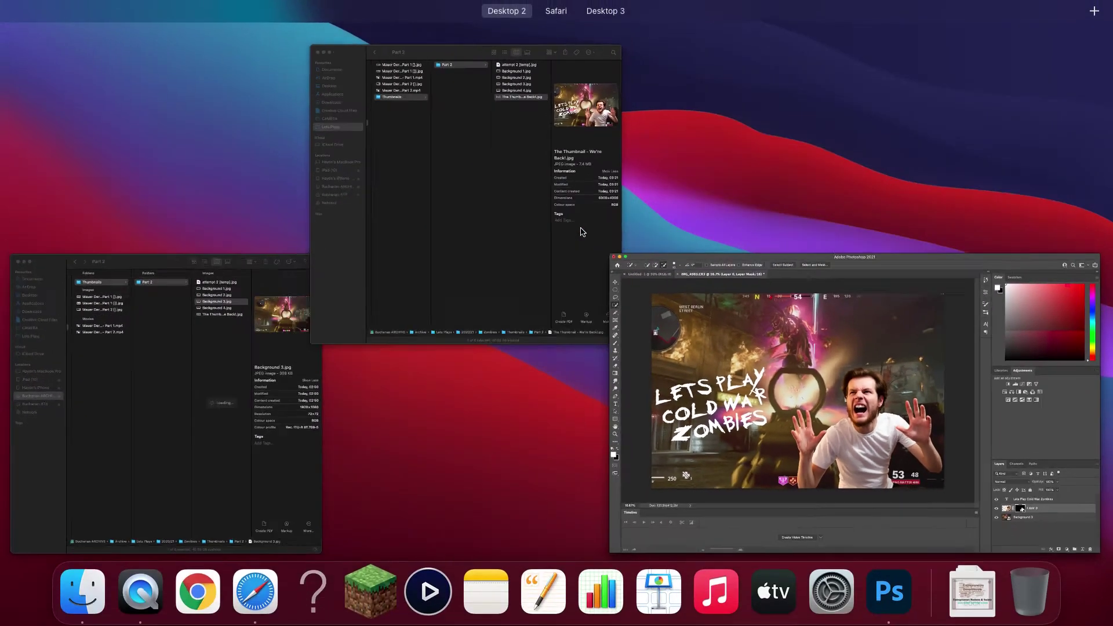
pyautogui.click(503, 224)
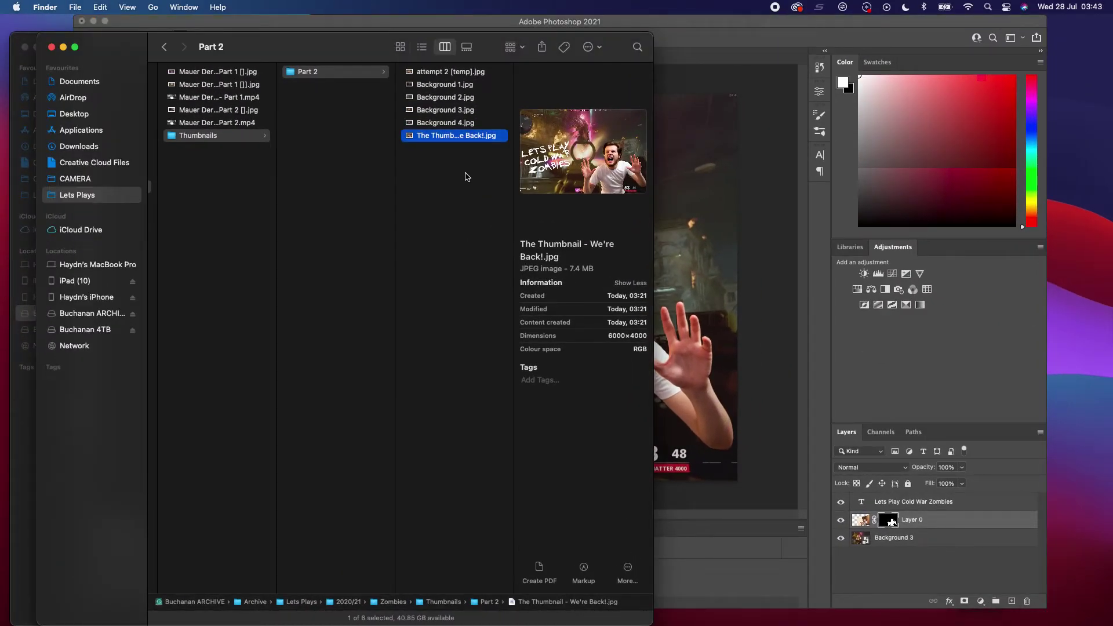
pyautogui.press('Up')
pyautogui.press('Up')
pyautogui.press('Up')
pyautogui.press('Up')
pyautogui.press('Up')
pyautogui.press('space')
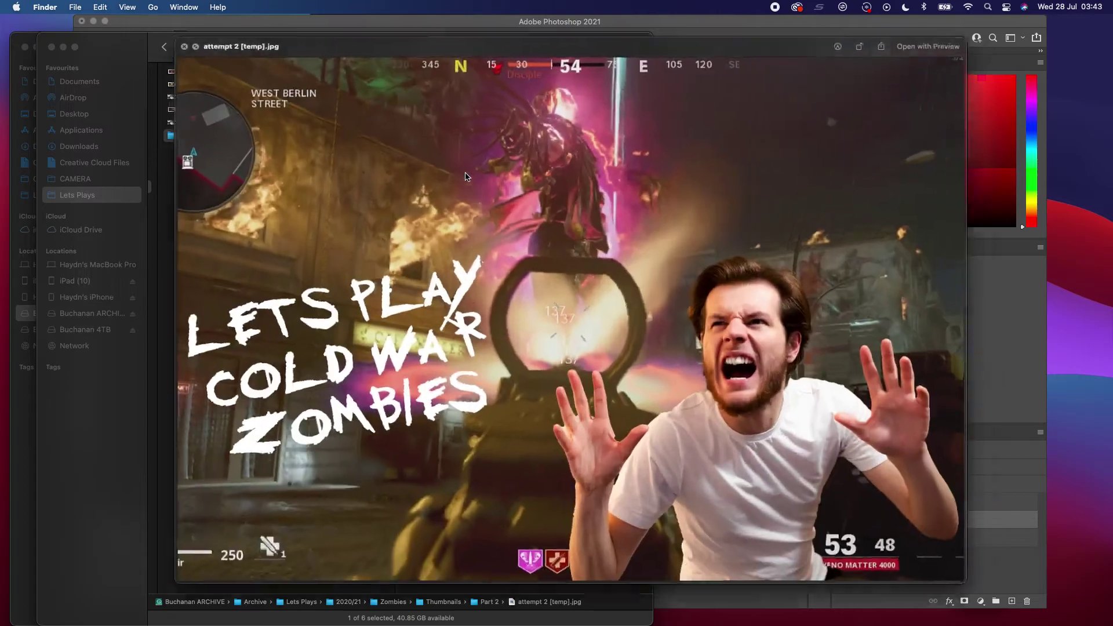
pyautogui.press('space')
# Return to Photoshop, reopen Export As for the thumbnail and lower the JPG quality to 31%.
pyautogui.hotkey('ctrl', 'Up')
pyautogui.click(684, 269)
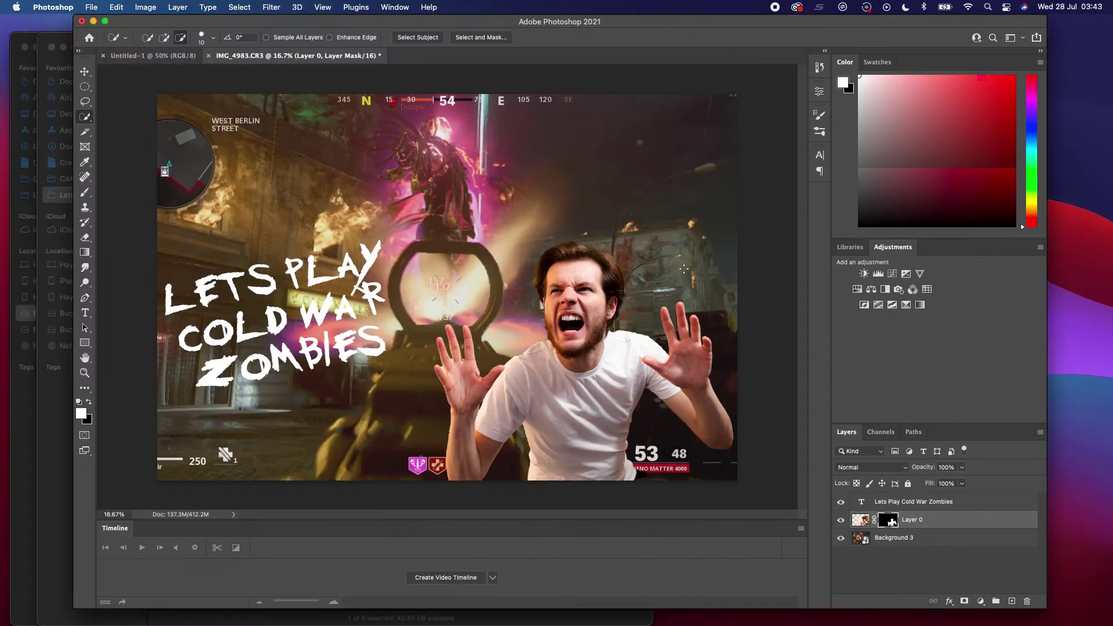
pyautogui.click(96, 7)
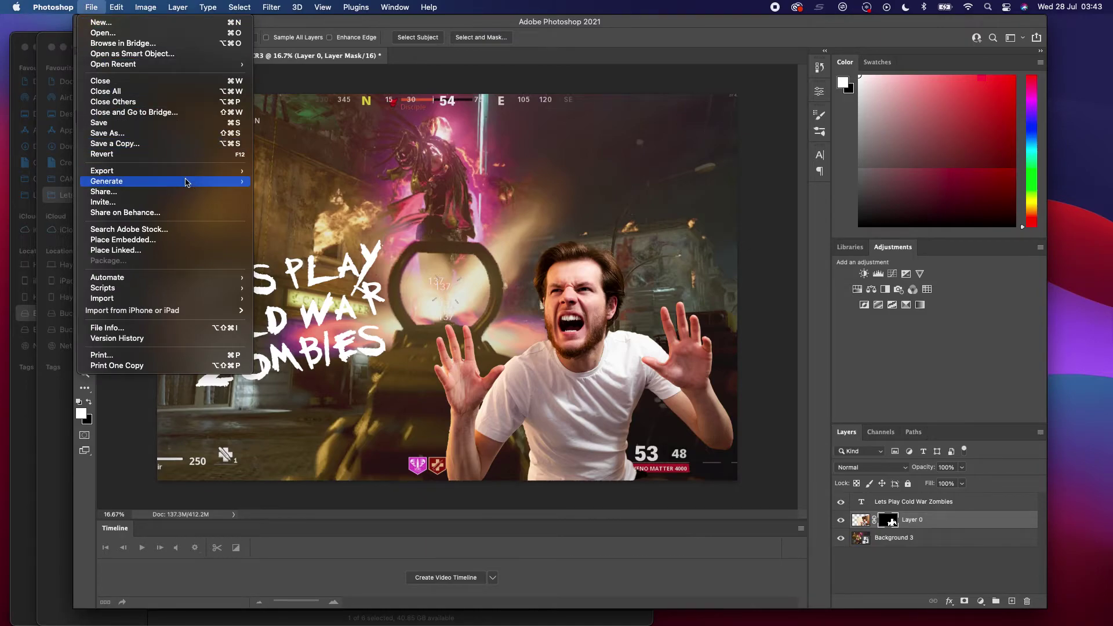
pyautogui.moveTo(232, 174)
pyautogui.click(279, 181)
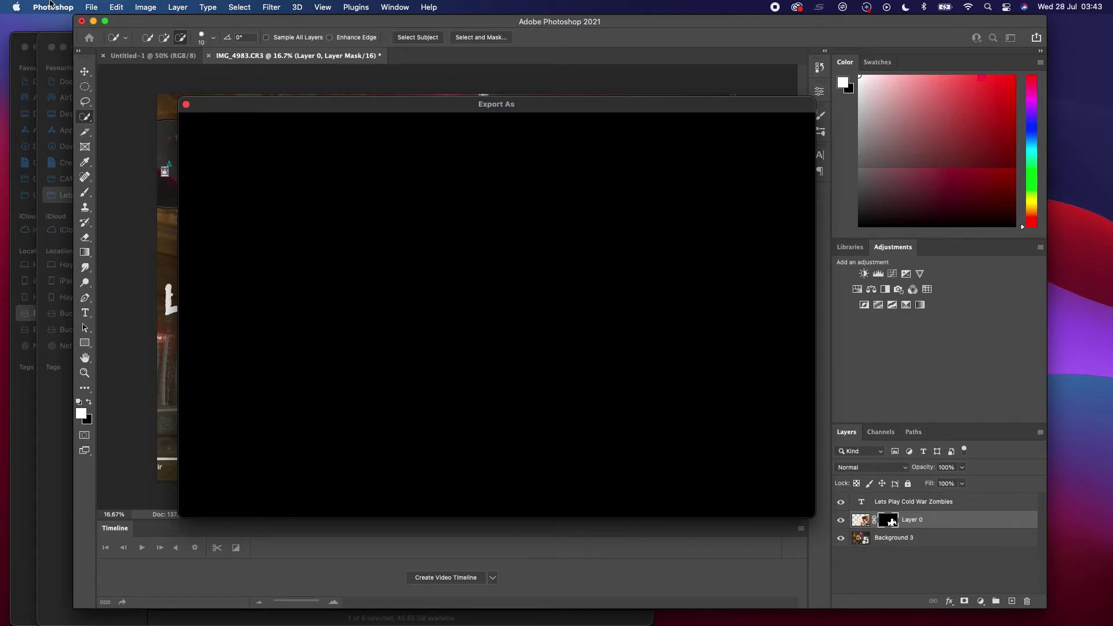
pyautogui.click(101, 6)
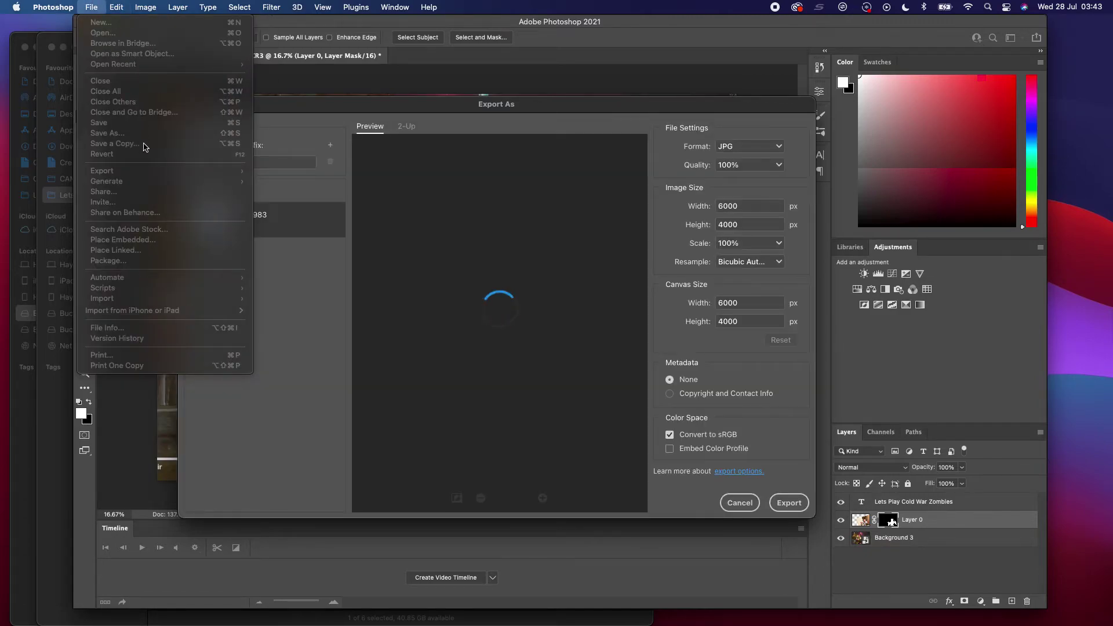
pyautogui.click(480, 257)
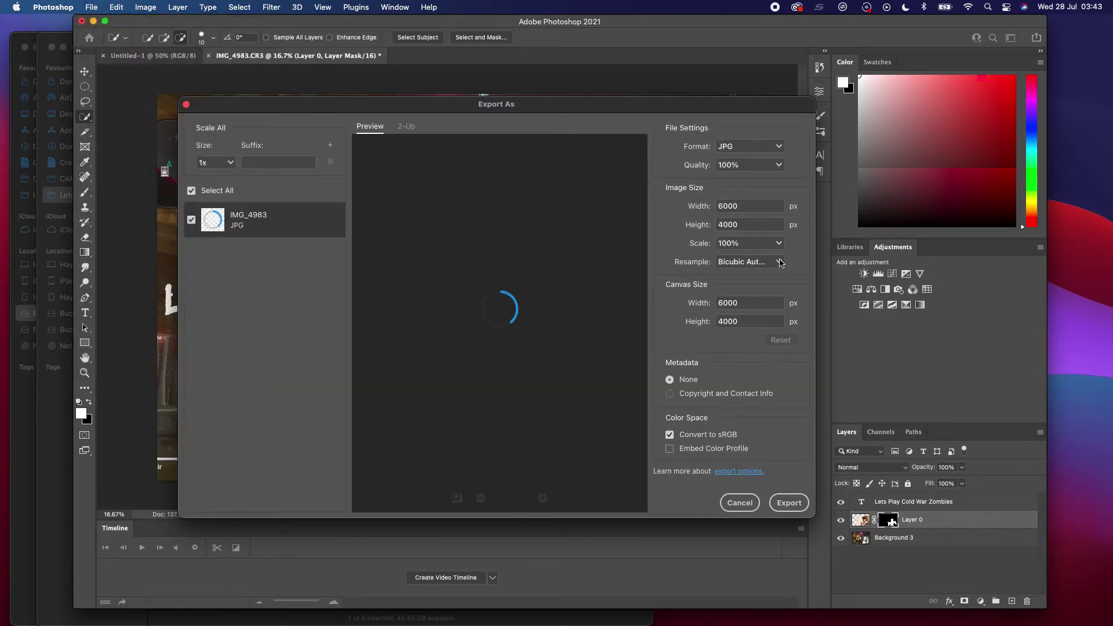
pyautogui.click(780, 166)
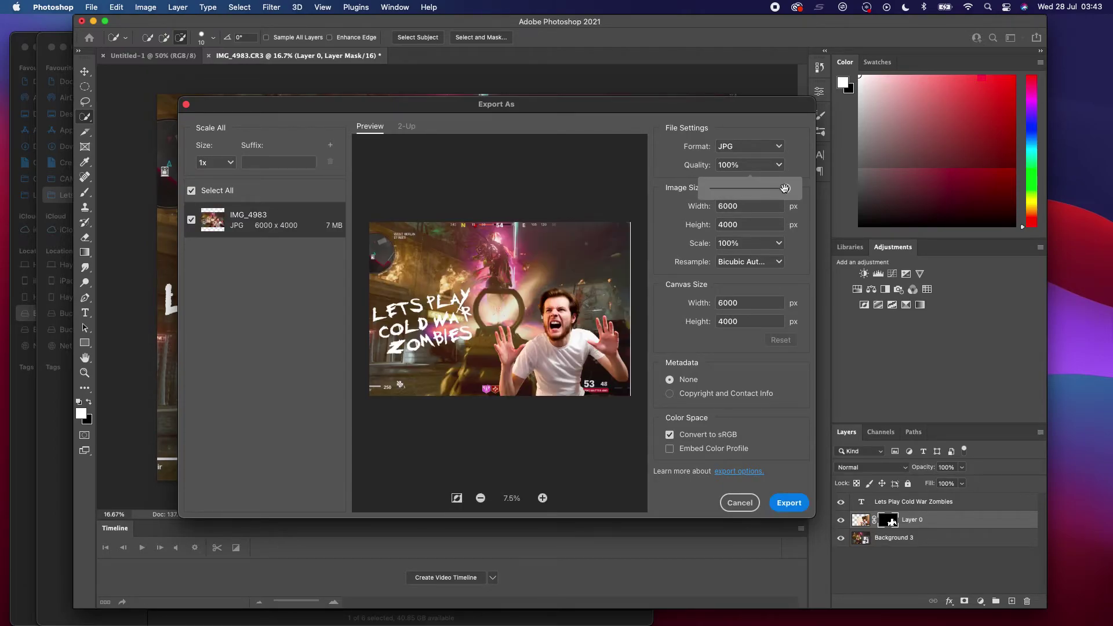
pyautogui.moveTo(785, 188); pyautogui.dragTo(735, 197)
pyautogui.press('Up')
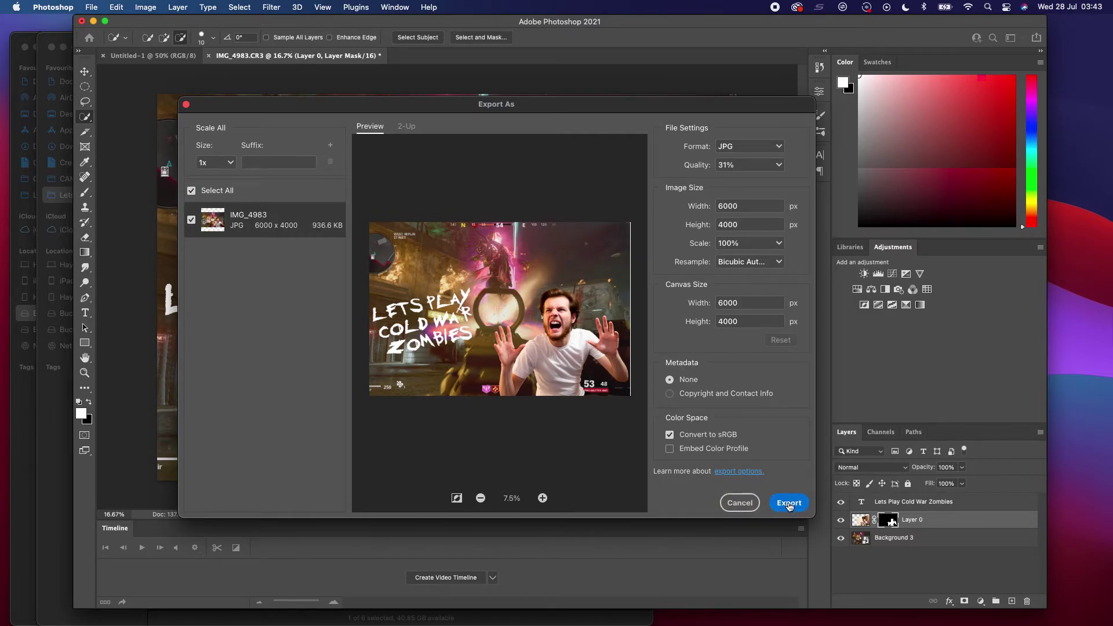
# Export the thumbnail over the existing attempt 2 [temp].jpg in the Part 2 folder, confirming the replacement.
pyautogui.click(789, 503)
pyautogui.click(342, 265)
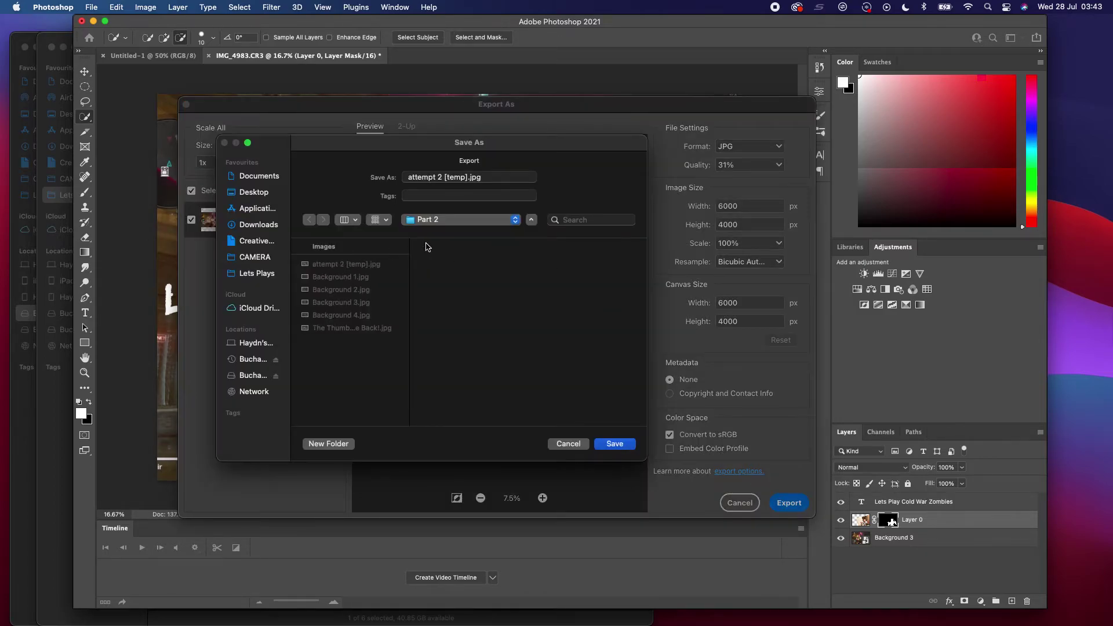
pyautogui.press('Return')
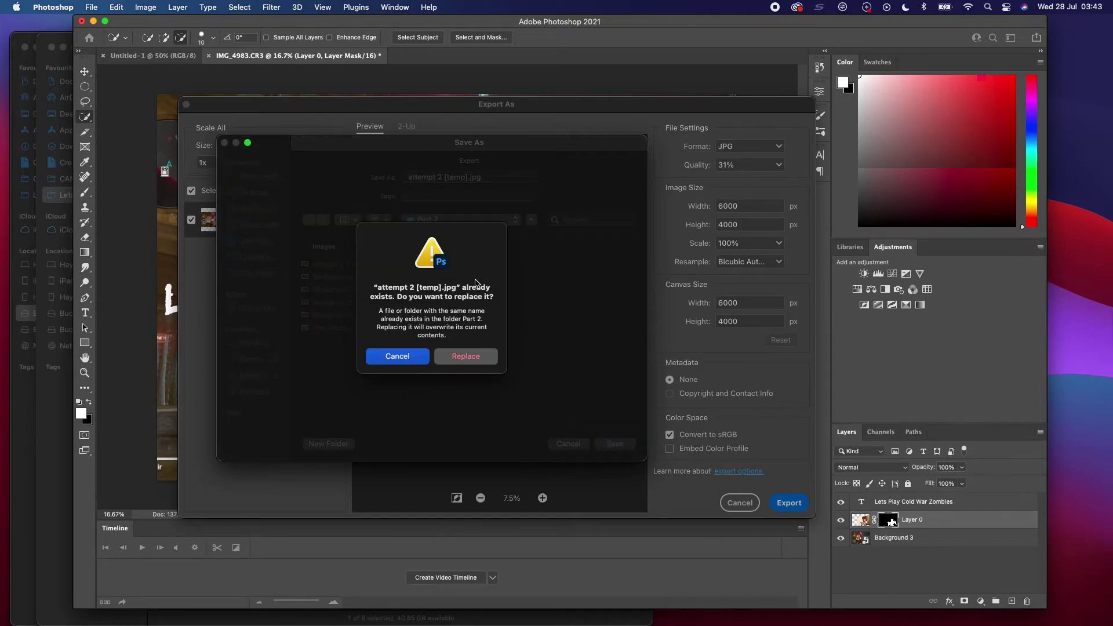
pyautogui.click(465, 356)
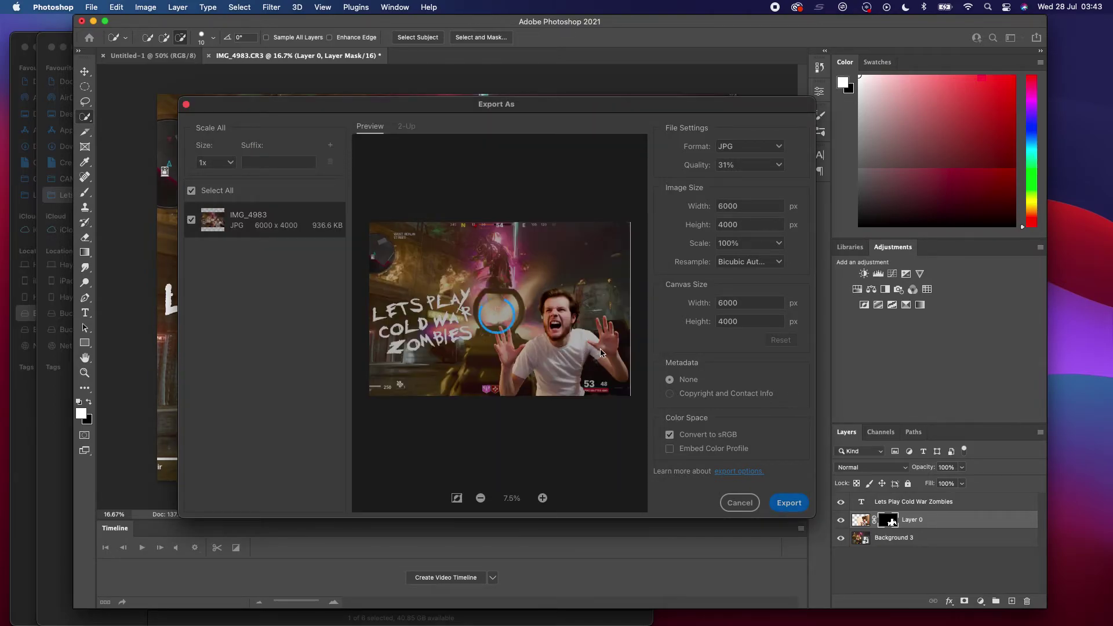
# Switch to Finder and inspect the image quality and file size of the replaced attempt 2 [temp].jpg.
pyautogui.hotkey('ctrl', 'Up')
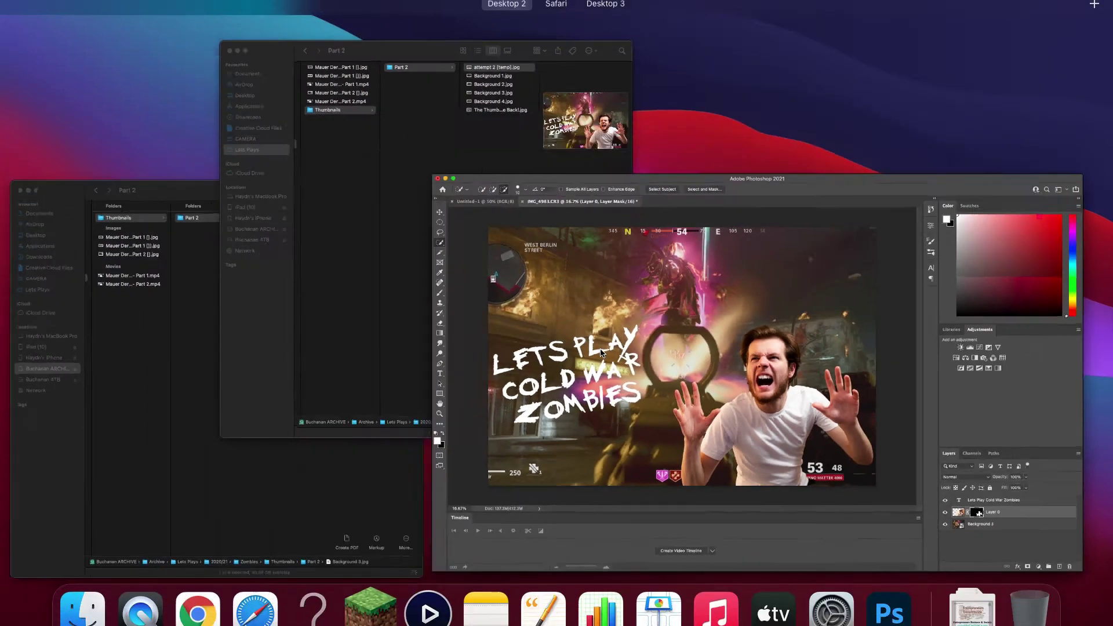
pyautogui.click(465, 213)
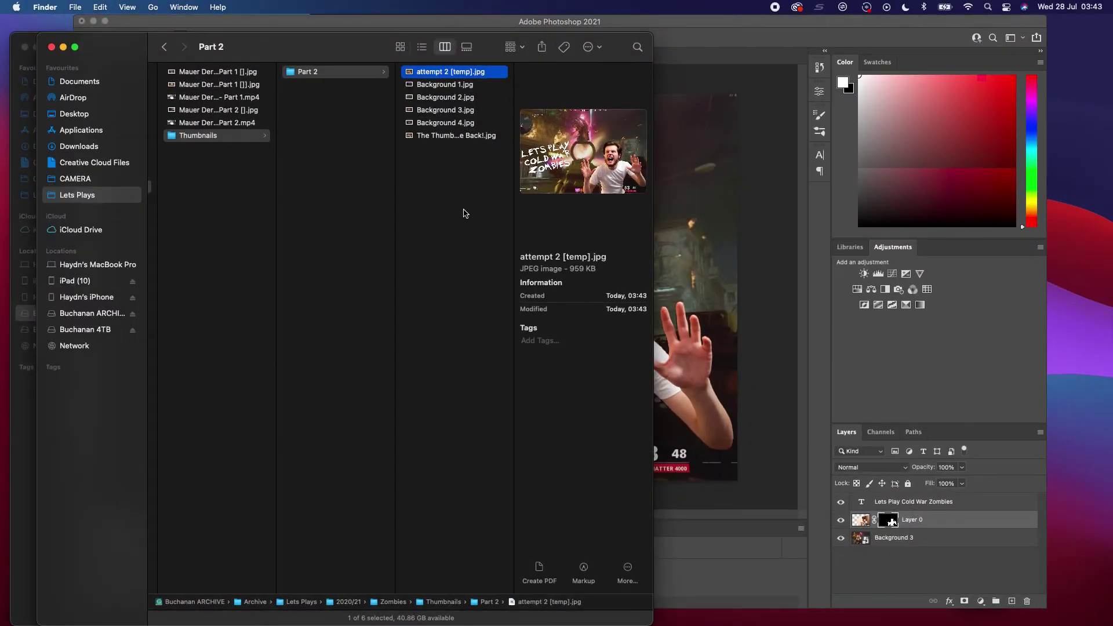
pyautogui.press('space')
pyautogui.press('space')
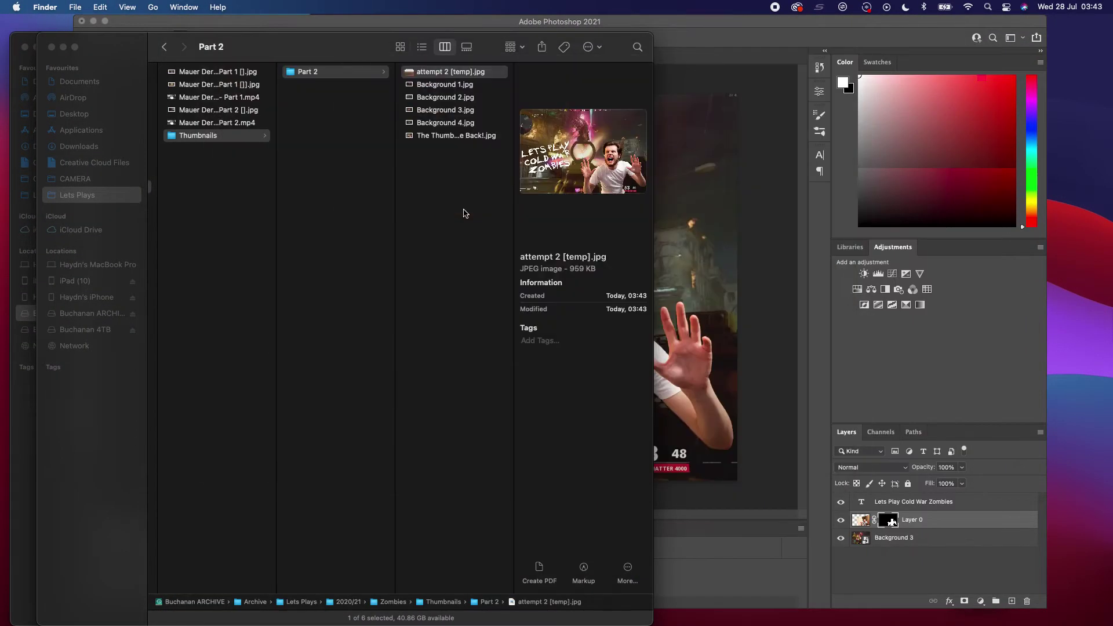
pyautogui.press('space')
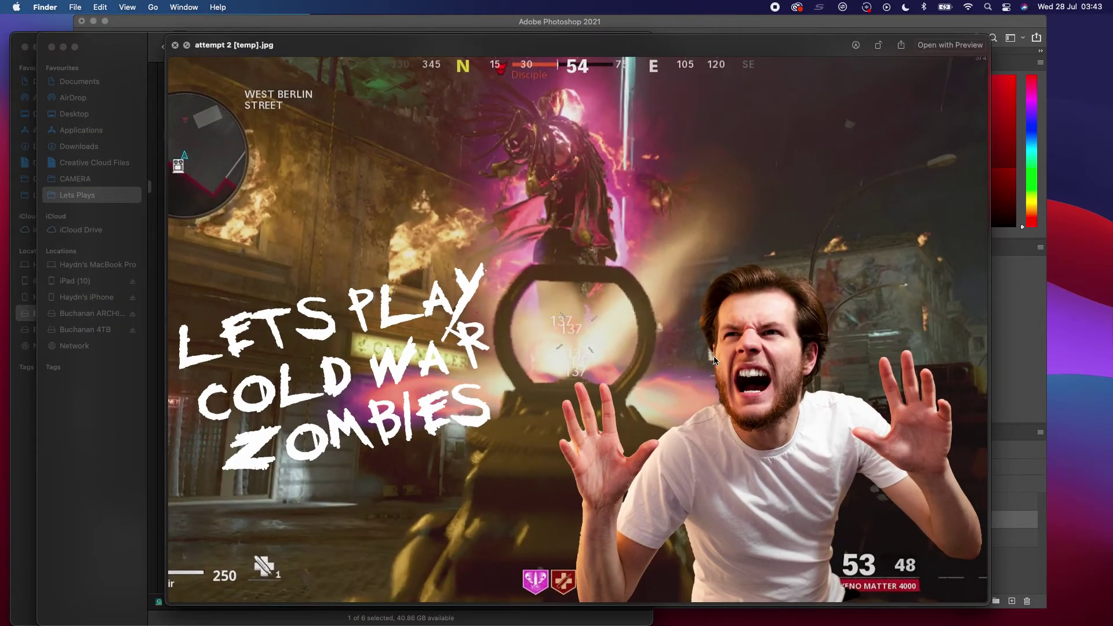
pyautogui.scroll(5, 726, 301)
pyautogui.scroll(-5, 727, 301)
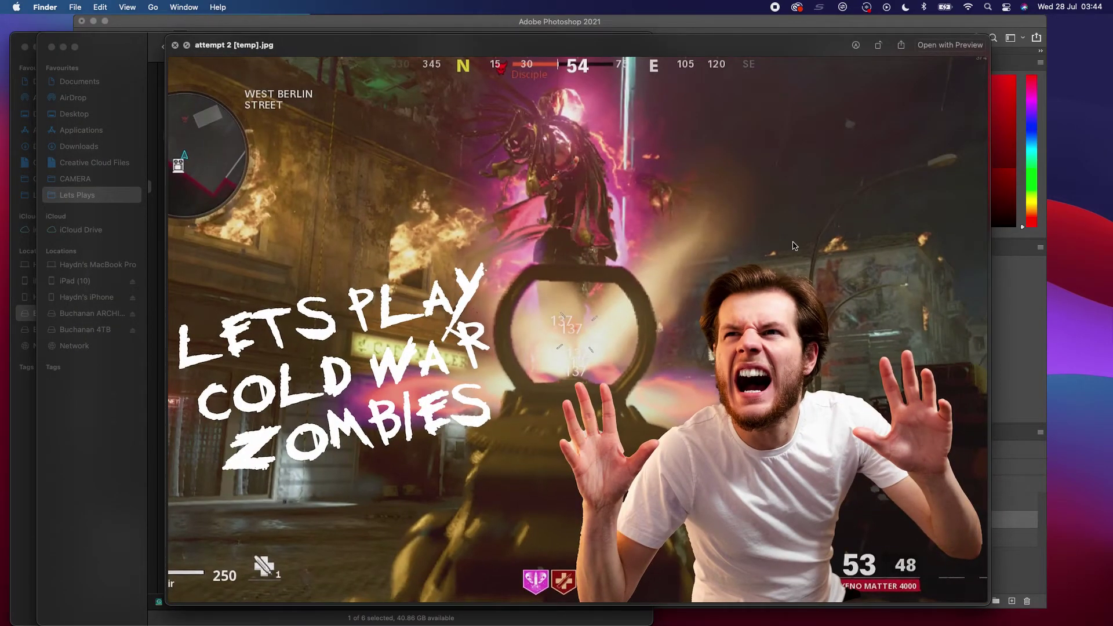
pyautogui.press('space')
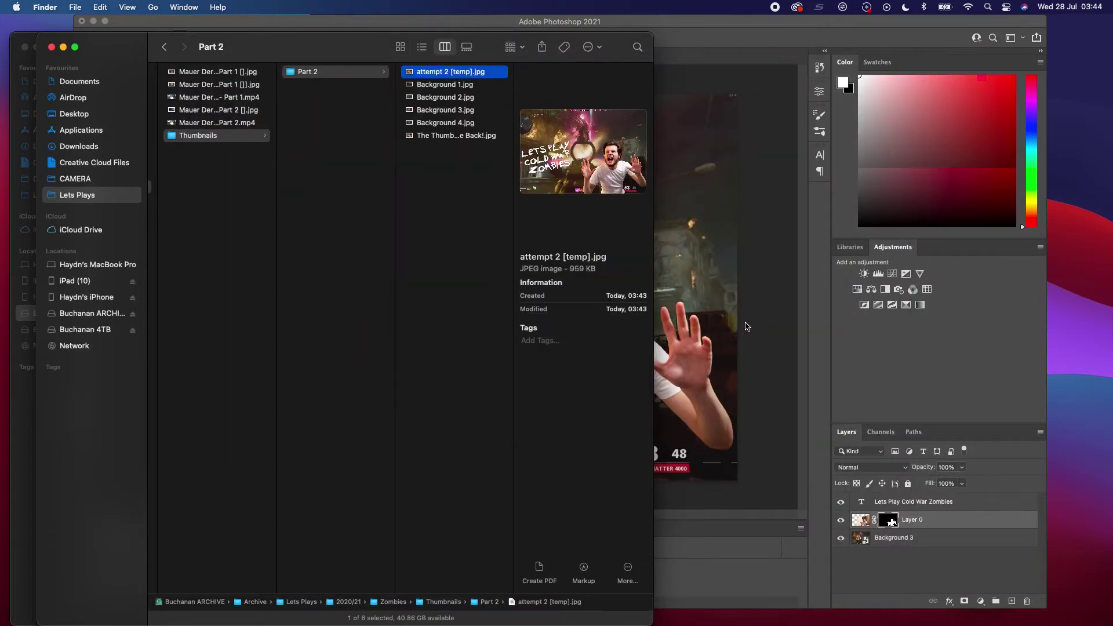
# Return to Photoshop, reopen Export As for the thumbnail and try a JPG quality of 60%.
pyautogui.click(780, 322)
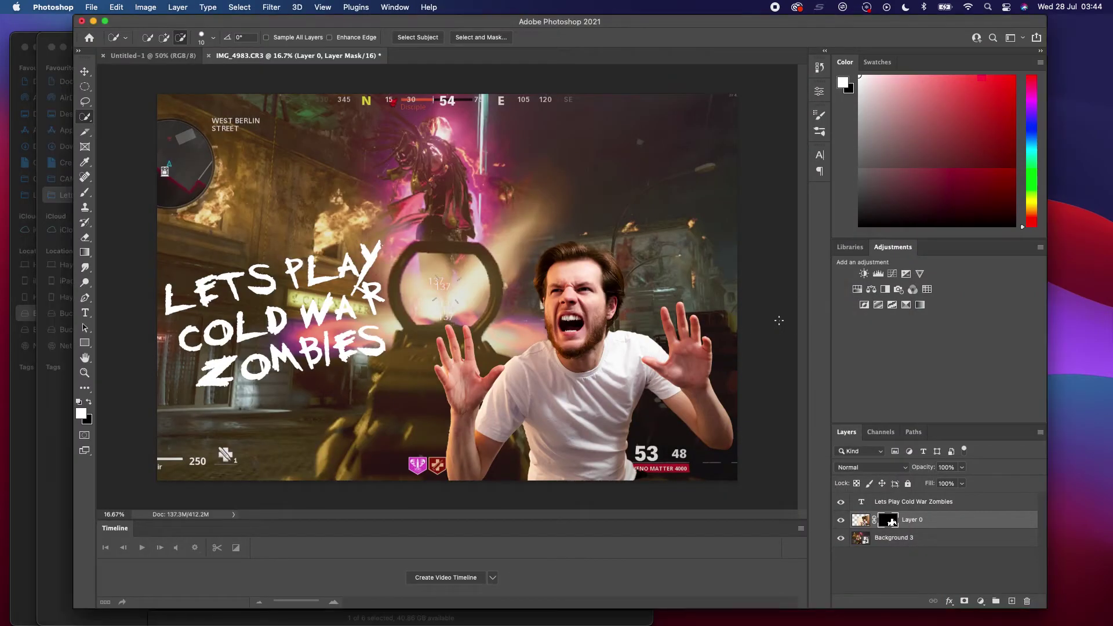
pyautogui.click(91, 6)
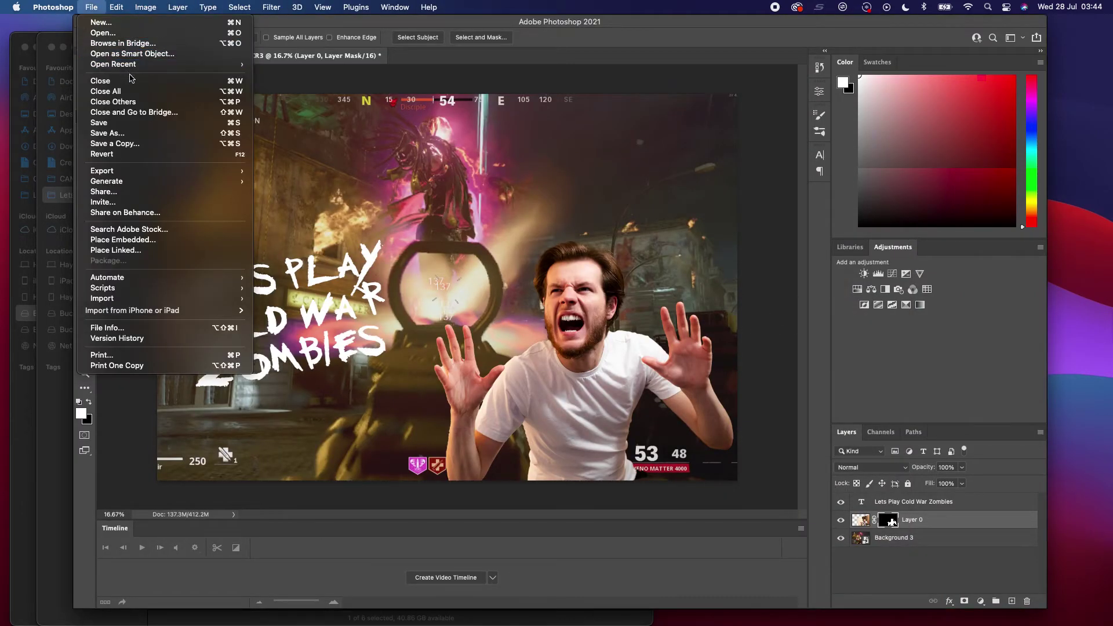
pyautogui.moveTo(245, 173)
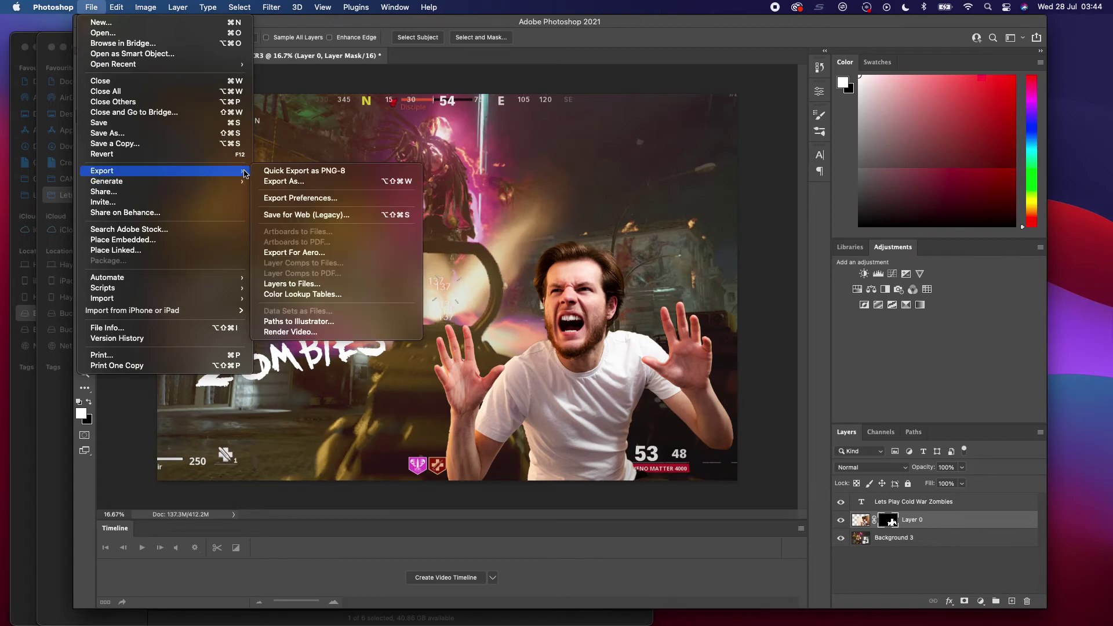
pyautogui.click(285, 181)
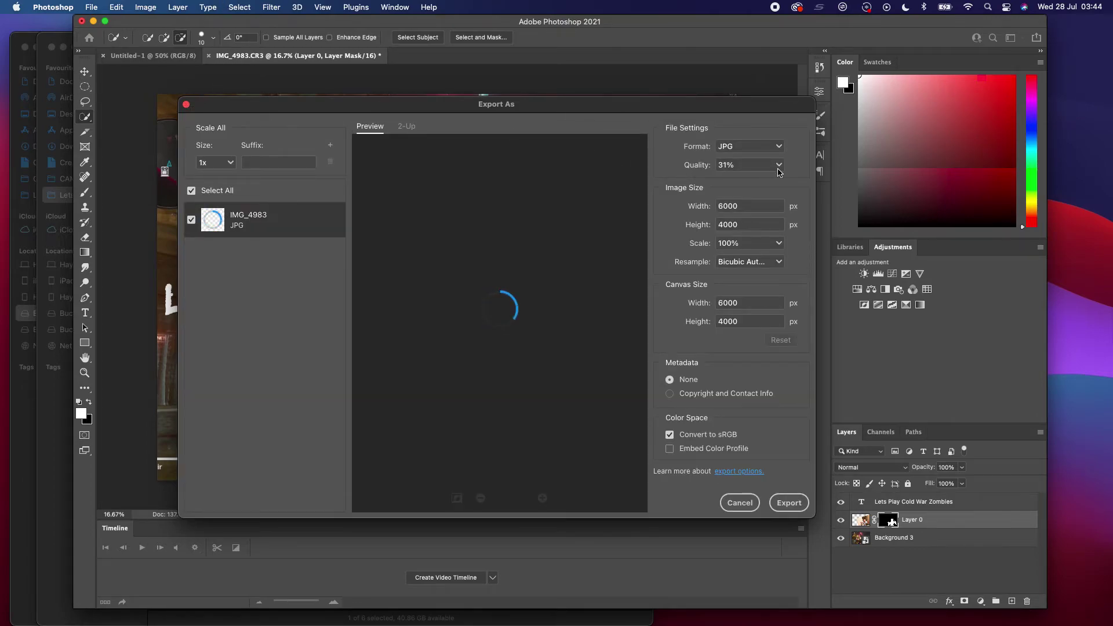
pyautogui.click(725, 167)
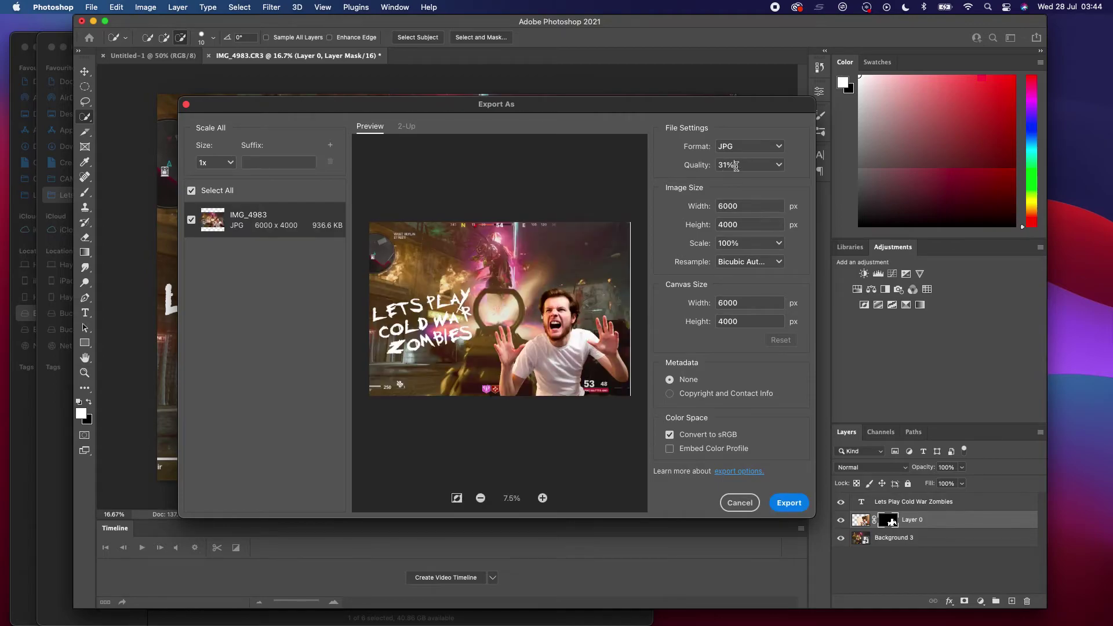
pyautogui.press('super+a')
pyautogui.write('60')
pyautogui.press('Return')
# Set the JPG export quality to 58% and proceed to saving the exported file.
pyautogui.press('BackSpace')
pyautogui.press('BackSpace')
pyautogui.write('58')
pyautogui.press('Return')
pyautogui.click(789, 505)
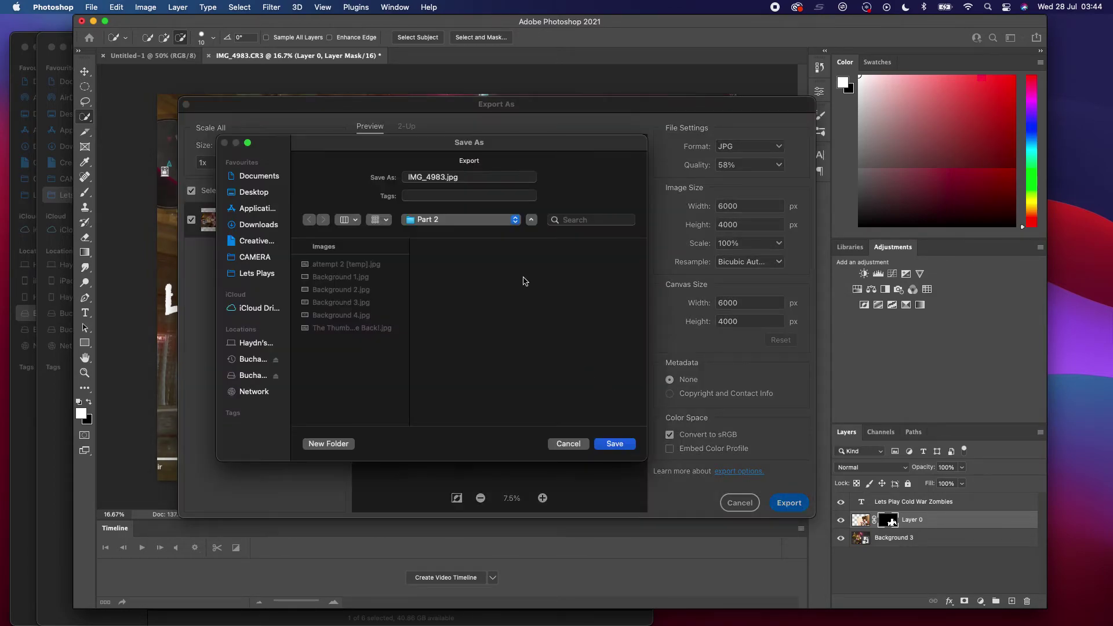
# Save the export as attempt 2 [temp].jpg in the Part 2 folder, replacing the existing file.
pyautogui.click(338, 266)
pyautogui.press('Return')
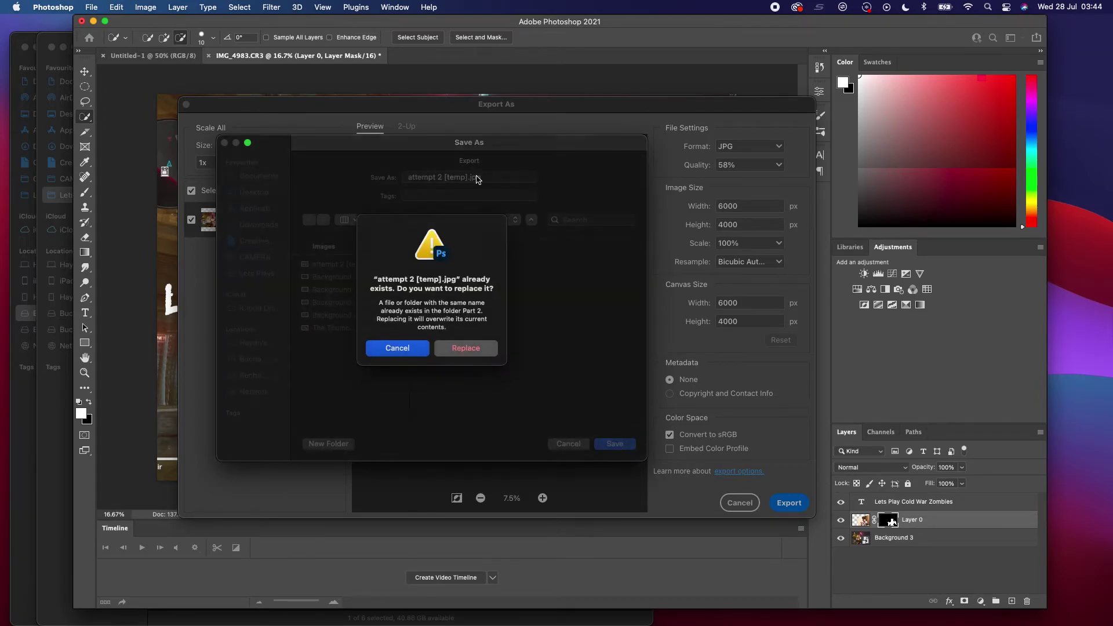
pyautogui.press('Escape')
pyautogui.press('Return')
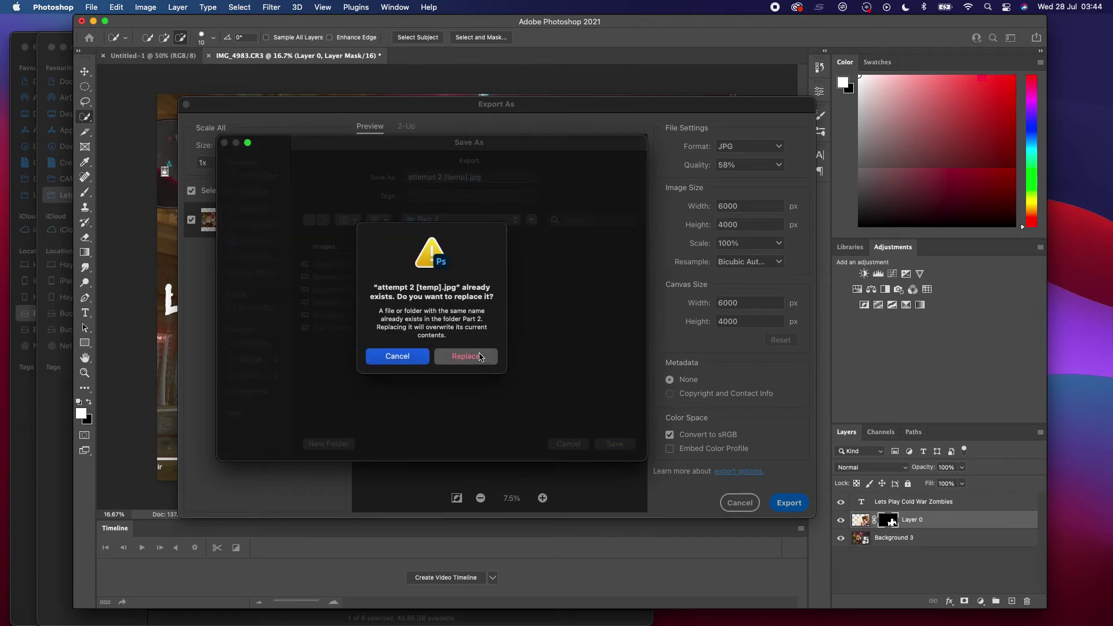
pyautogui.click(466, 357)
# Switch to Finder and preview the newly exported attempt 2 [temp].jpg to check its quality and file size.
pyautogui.hotkey('ctrl', 'Up')
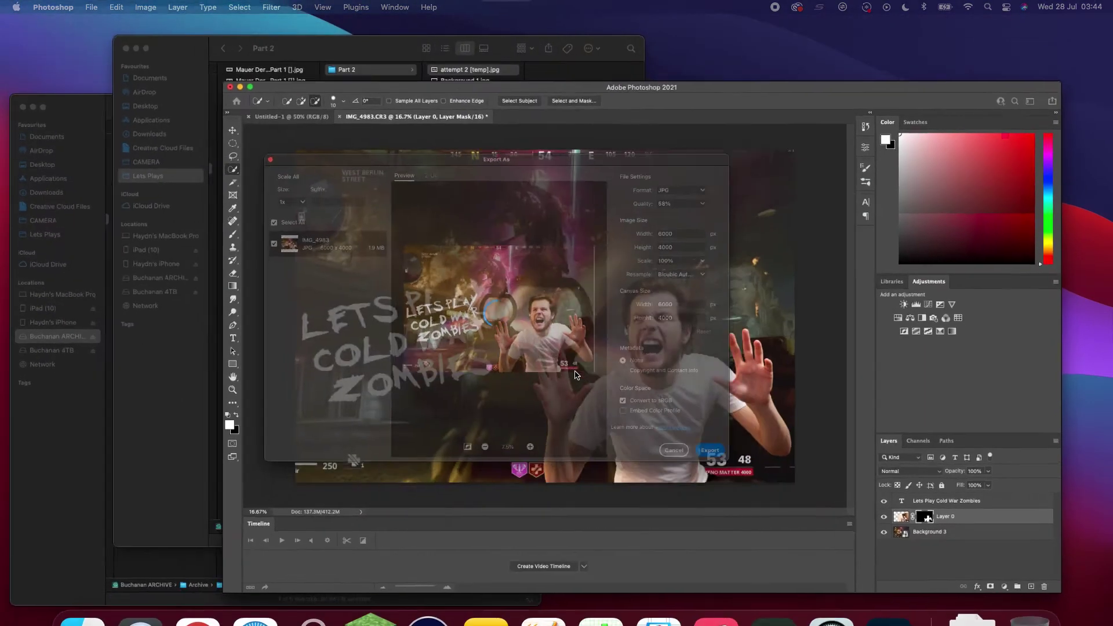
pyautogui.click(538, 268)
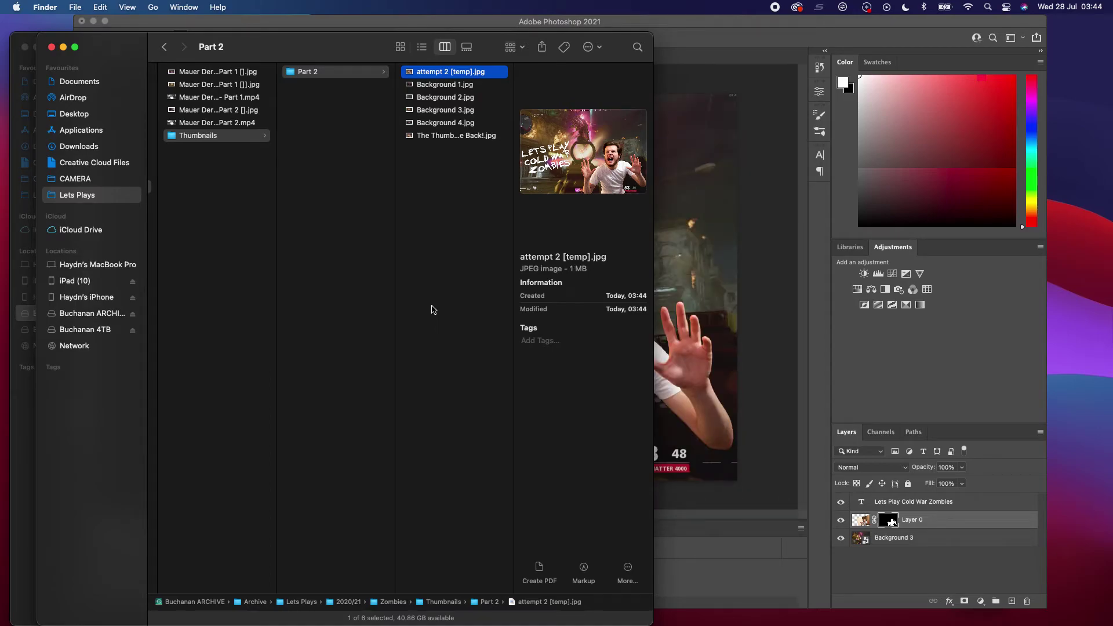
pyautogui.press('space')
pyautogui.press('space')
# Rename attempt 2 [temp].jpg as "The Thumbnail - We're Back! [2mb].jpg".
pyautogui.press('Return')
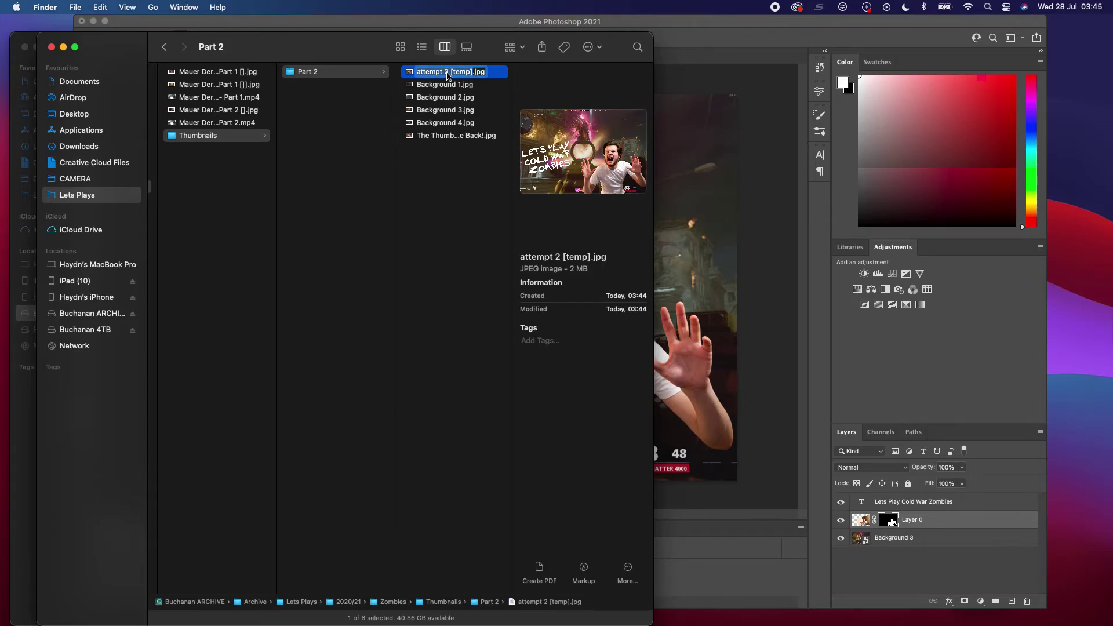
pyautogui.write('The Thumbna')
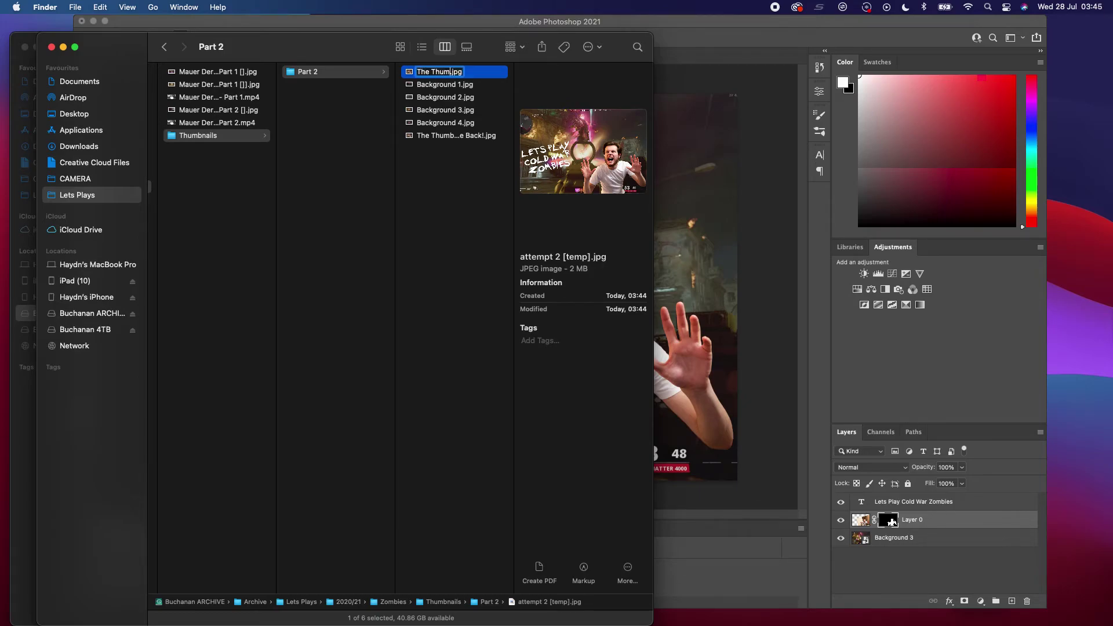
pyautogui.write("il - We're Back! [")
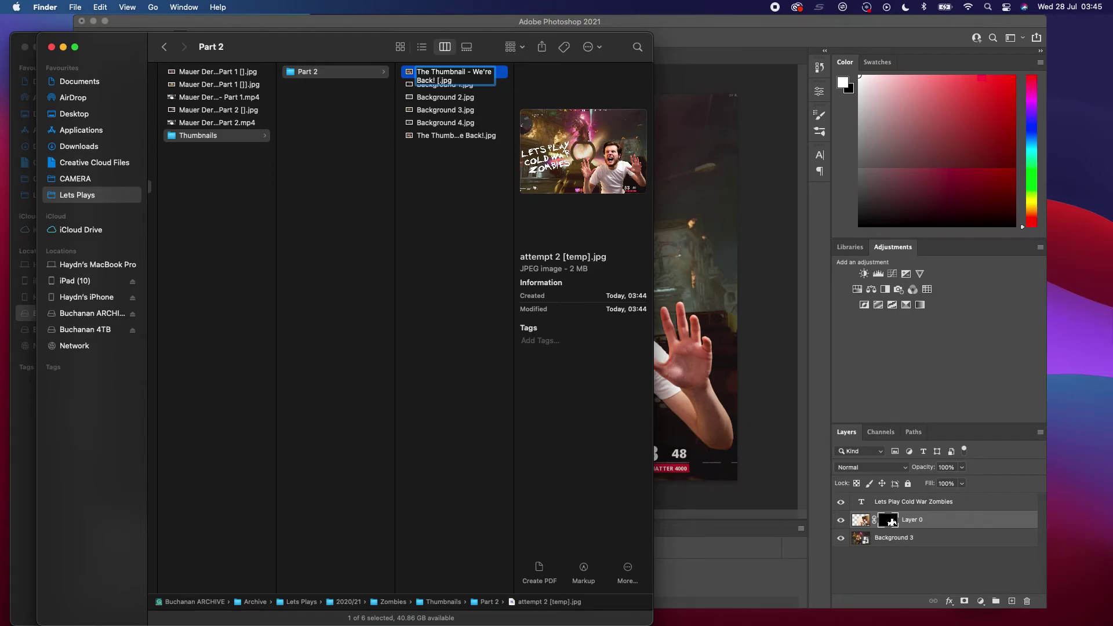
pyautogui.write('2mb]')
pyautogui.press('Return')
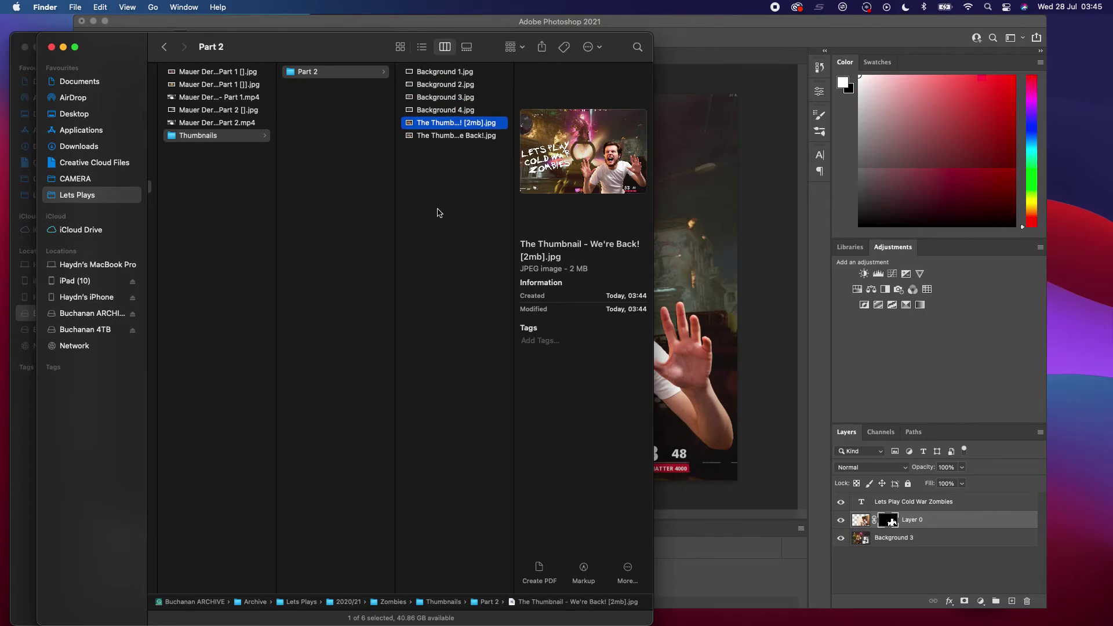
# Switch to YouTube Studio, upload "The Thumbnail - We're Back! [2mb].jpg" as the video's custom thumbnail and save the changes.
pyautogui.hotkey('ctrl', 'Up')
pyautogui.hotkey('ctrl', 'Right')
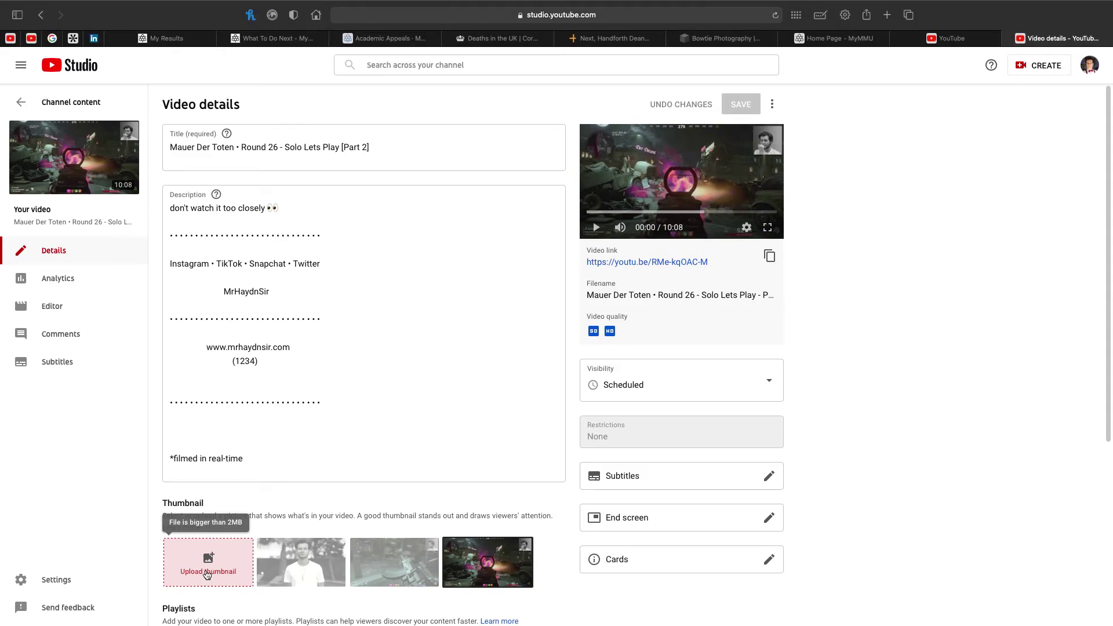
pyautogui.click(213, 580)
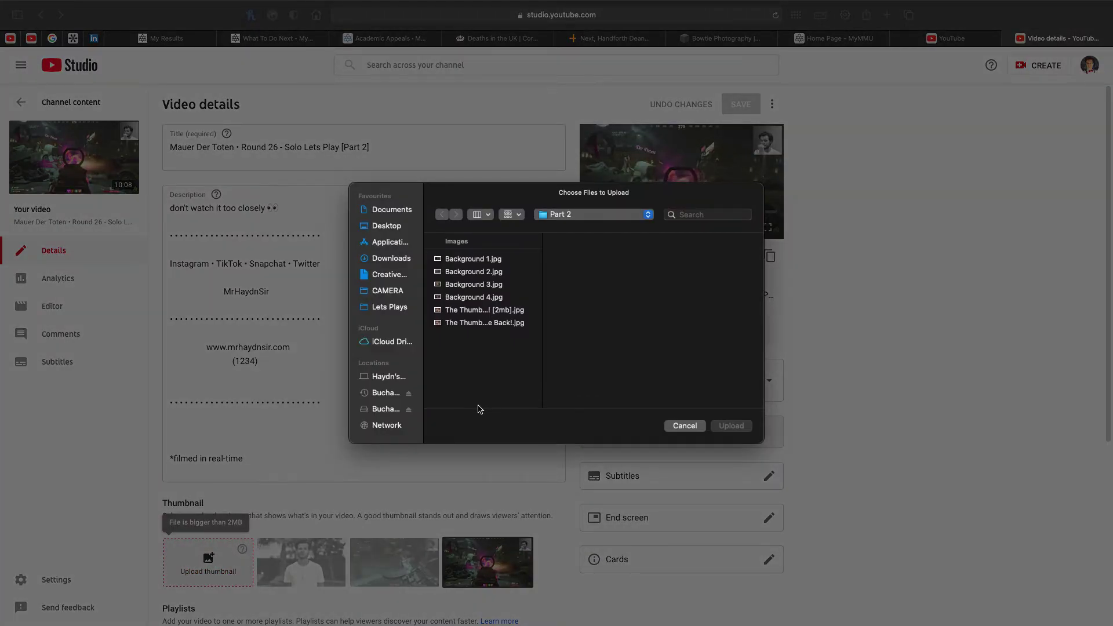
pyautogui.doubleClick(482, 311)
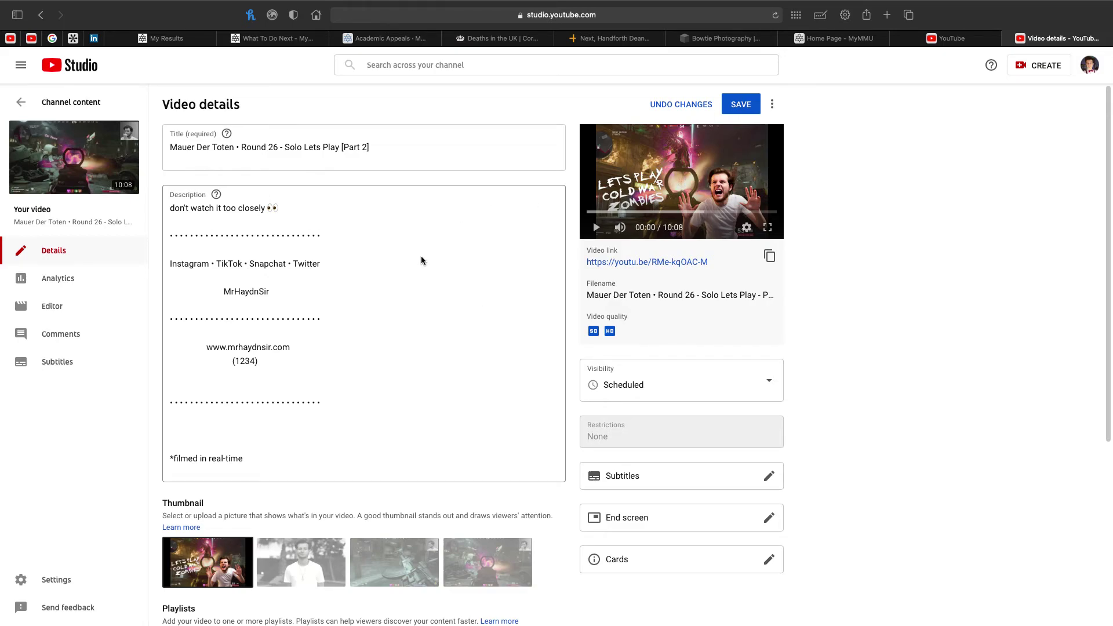
pyautogui.hotkey('ctrl', 'Up')
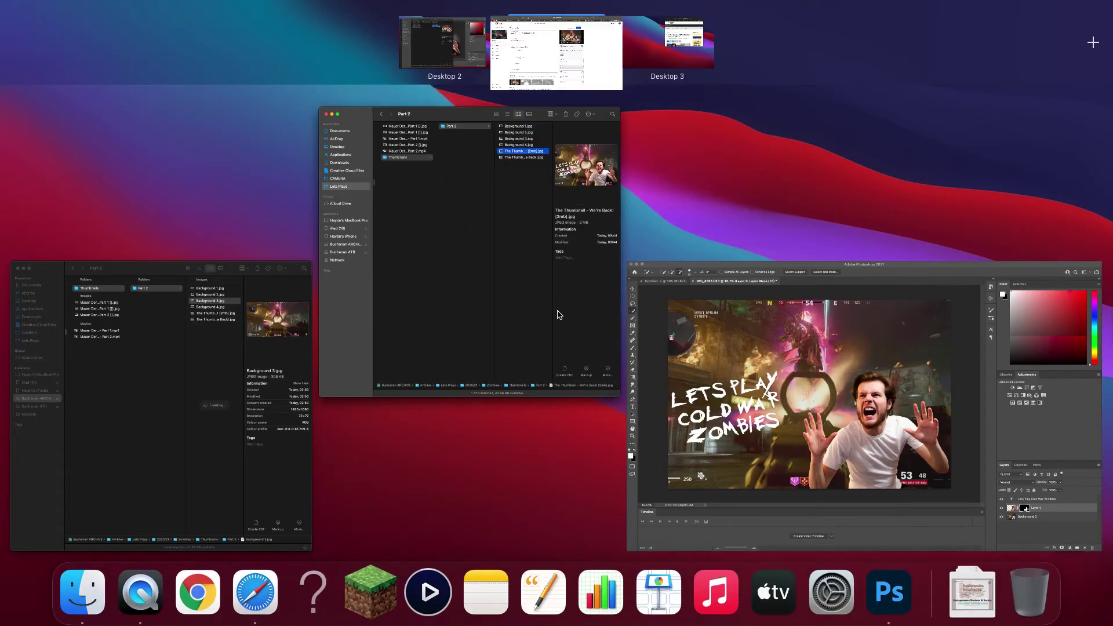
pyautogui.click(551, 68)
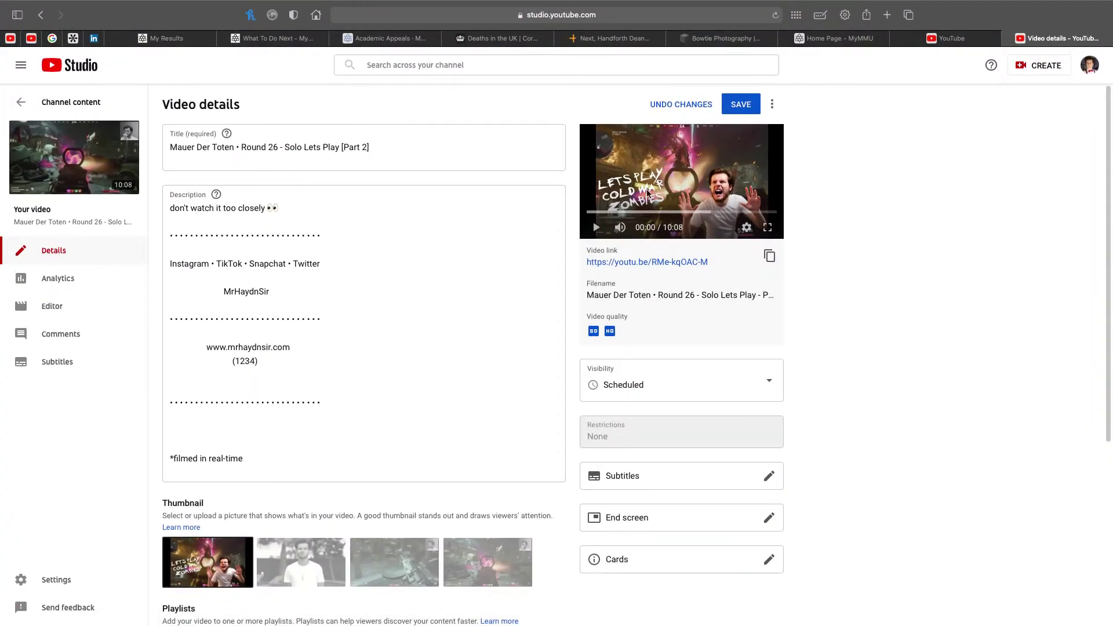
pyautogui.click(755, 104)
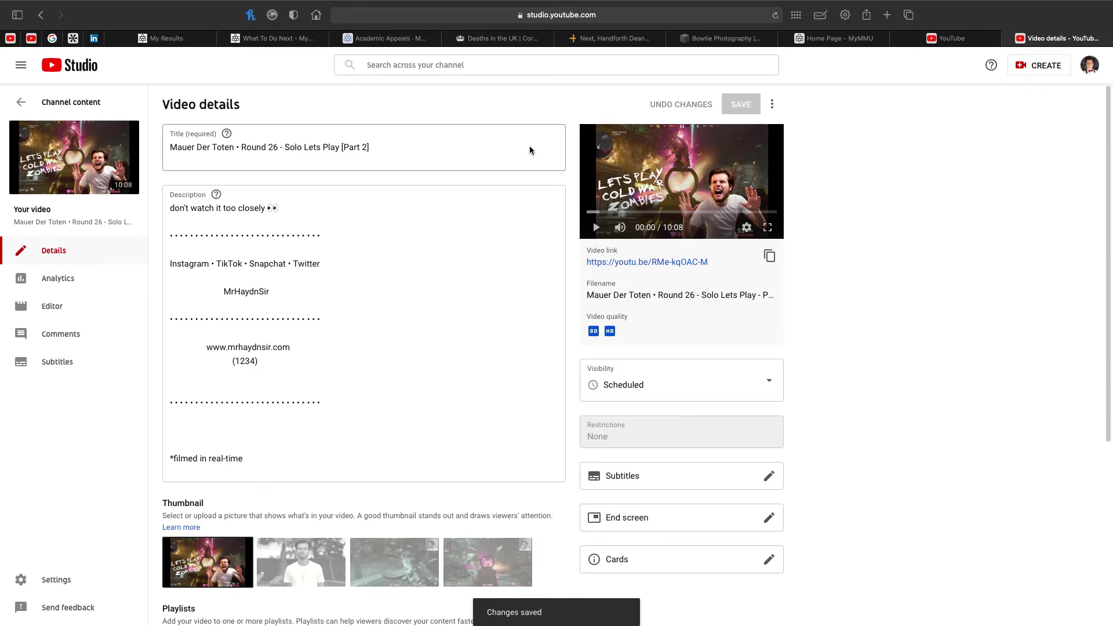
# Return to the channel content list and examine the Part 2 video's new thumbnail up close.
pyautogui.click(21, 102)
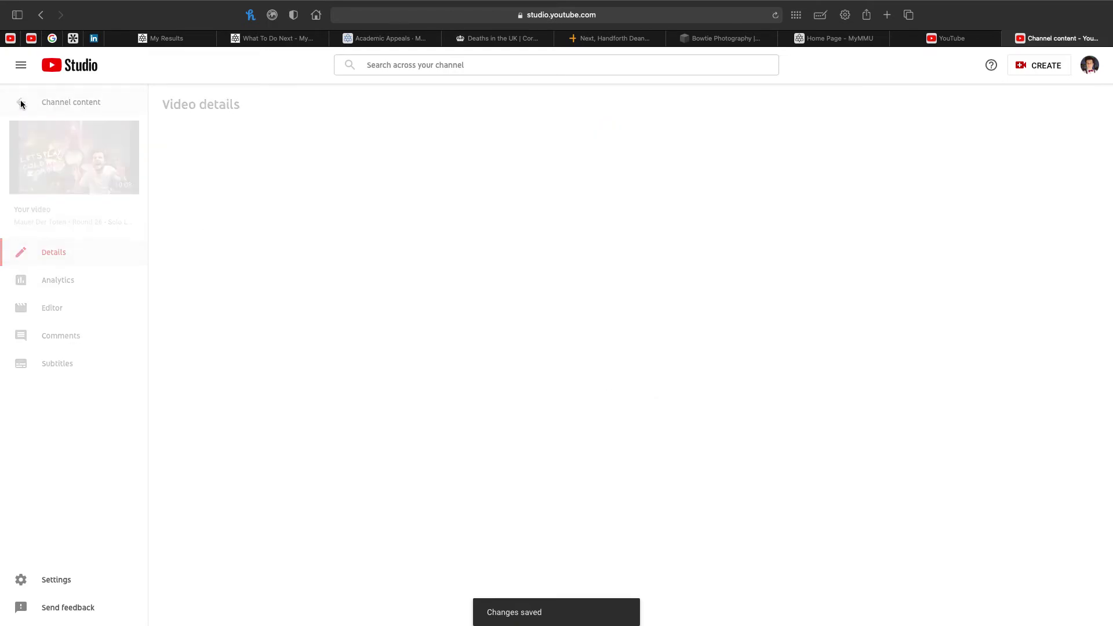
pyautogui.scroll(5, 228, 237)
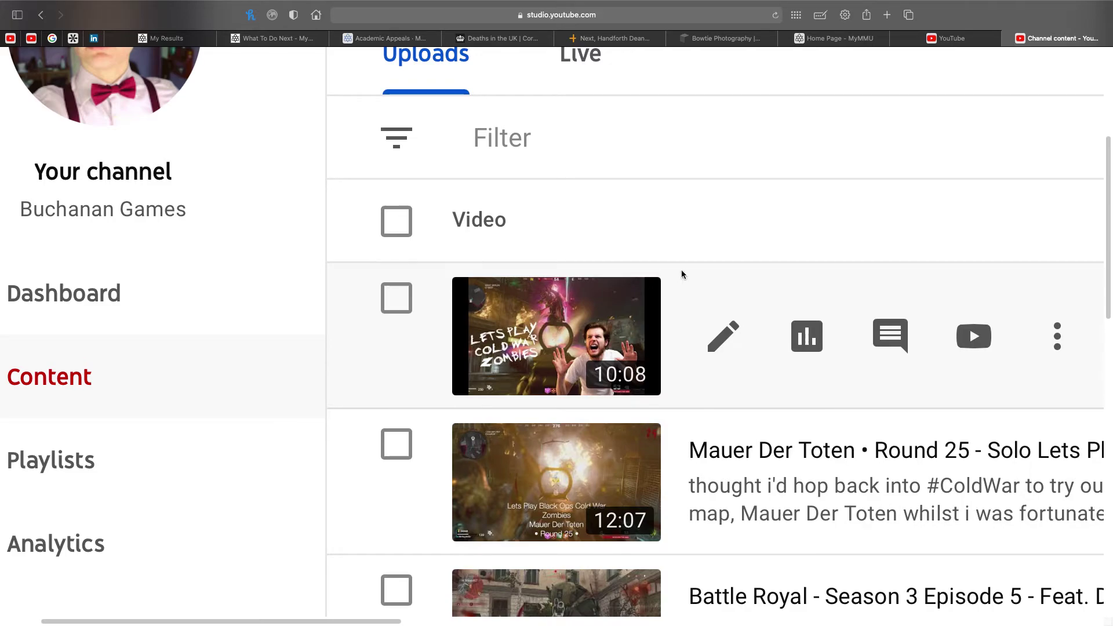
pyautogui.scroll(-5, 683, 238)
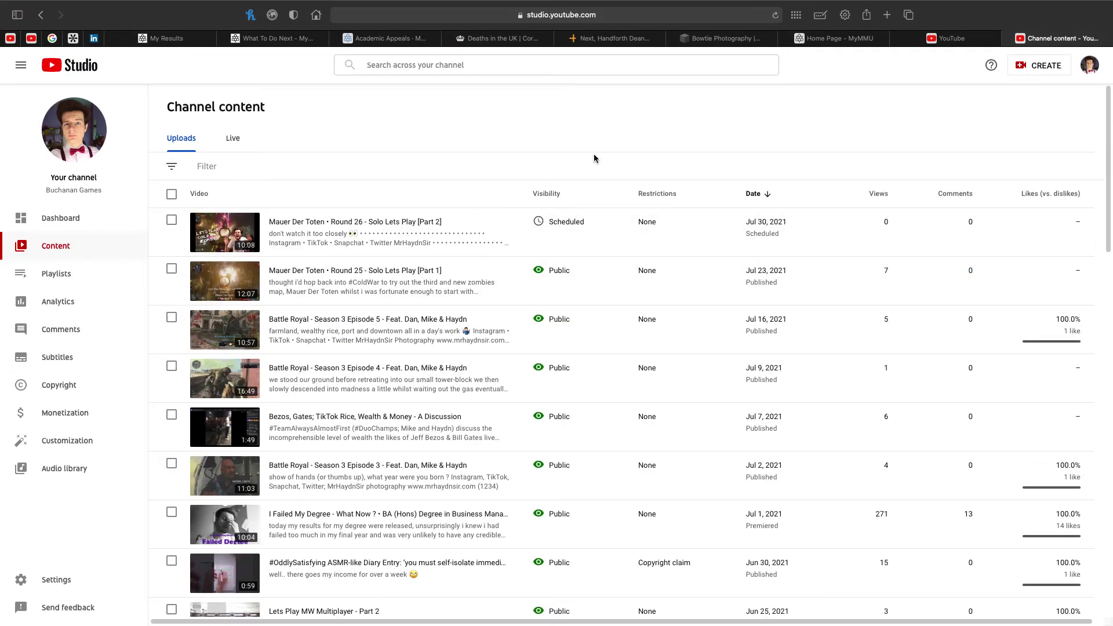
pyautogui.scroll(5, 248, 238)
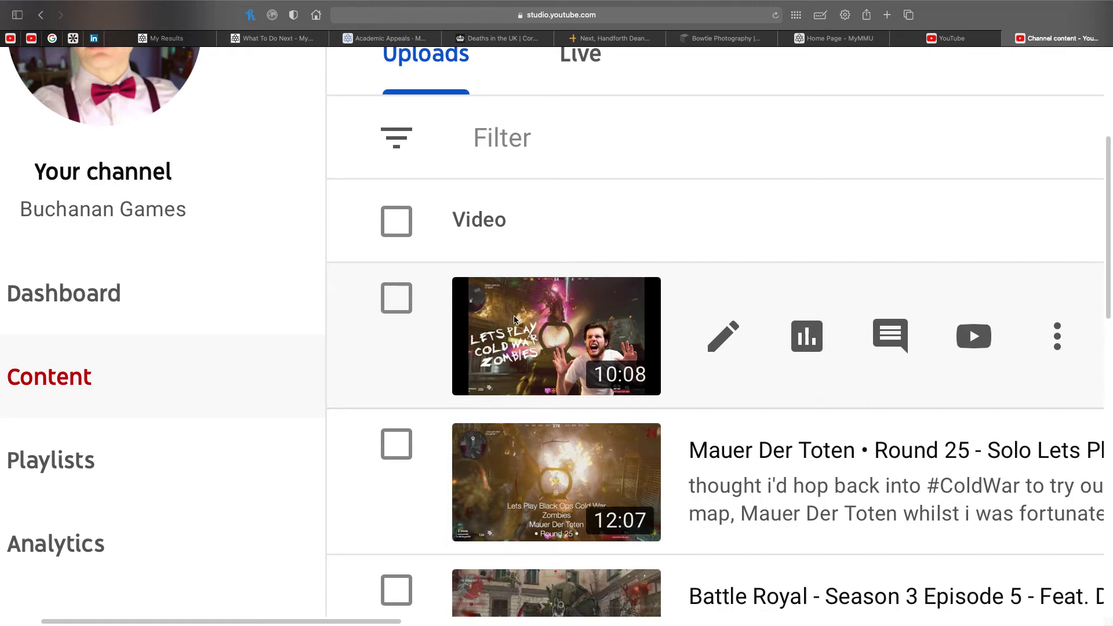
pyautogui.press('super+0')
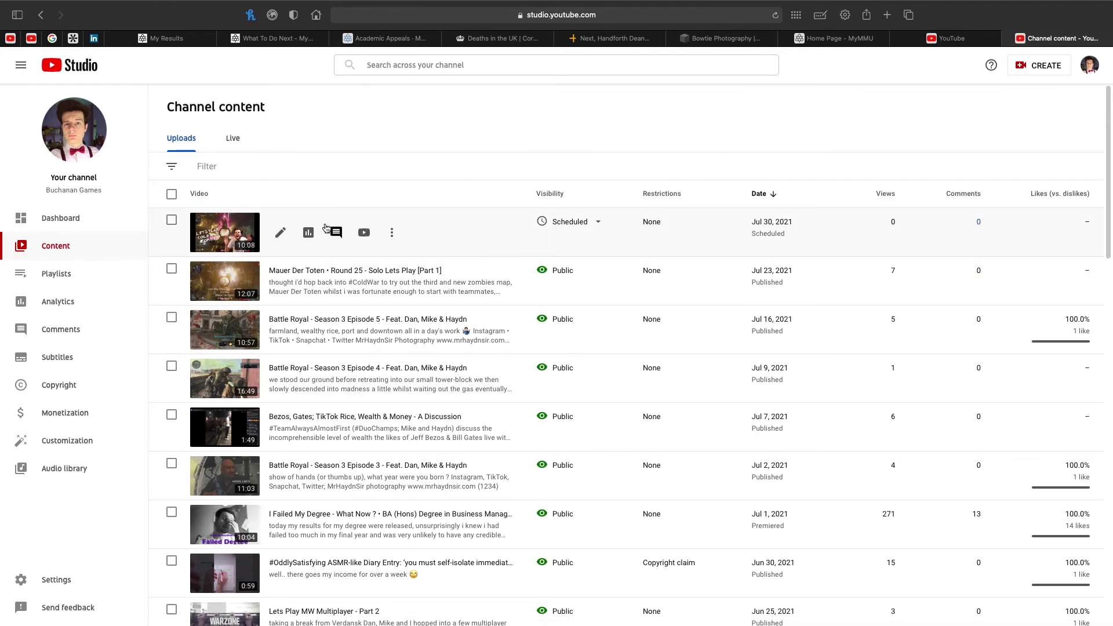
# Open the Part 2 video on YouTube, close its tab and the spare YouTube tab, and return to the channel content list.
pyautogui.click(364, 233)
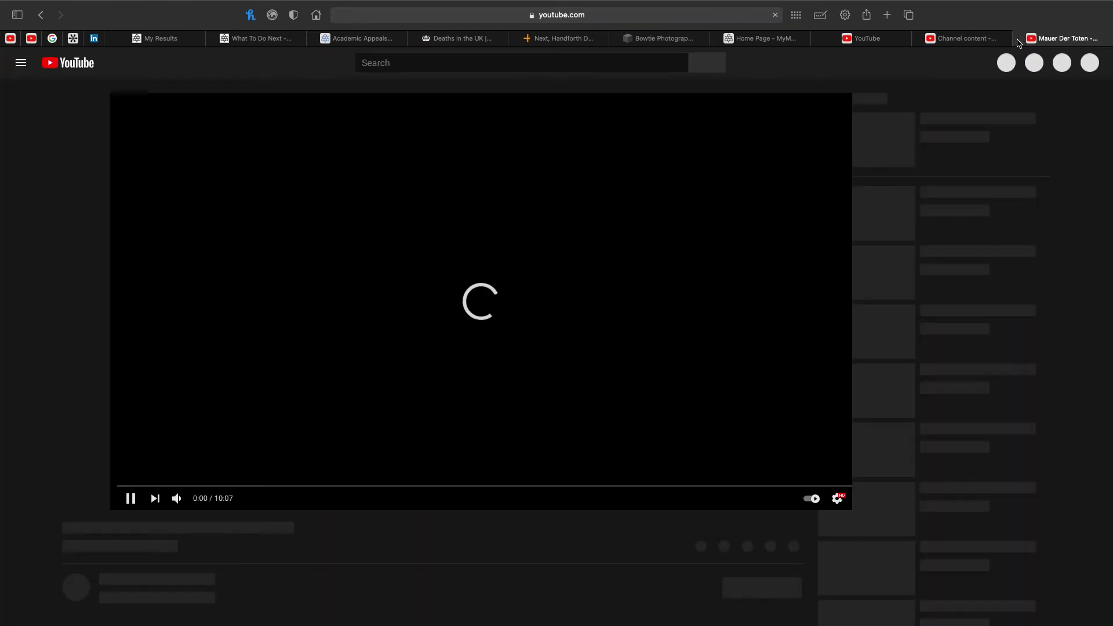
pyautogui.click(1019, 38)
pyautogui.click(902, 42)
pyautogui.click(897, 39)
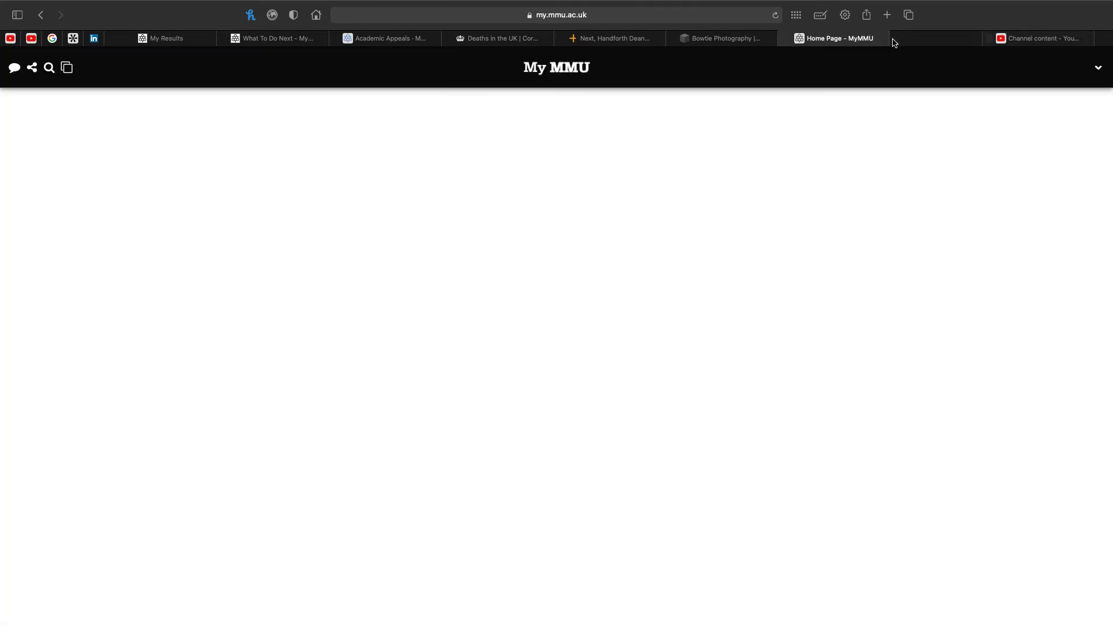
pyautogui.click(1044, 39)
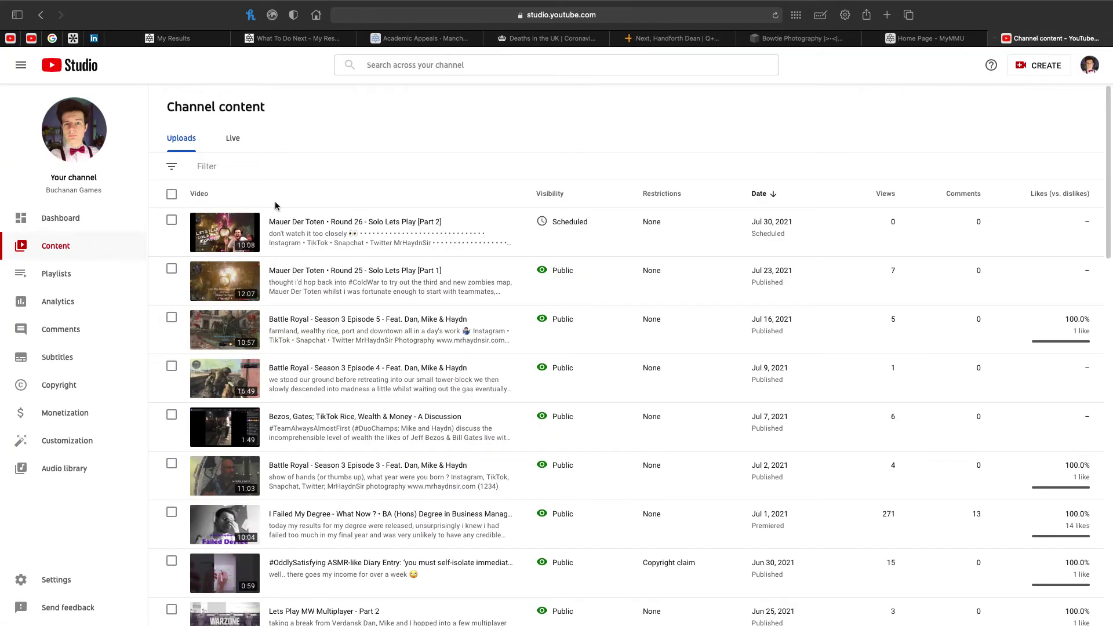
# Open the channel's public YouTube page and go to its list of videos.
pyautogui.click(75, 128)
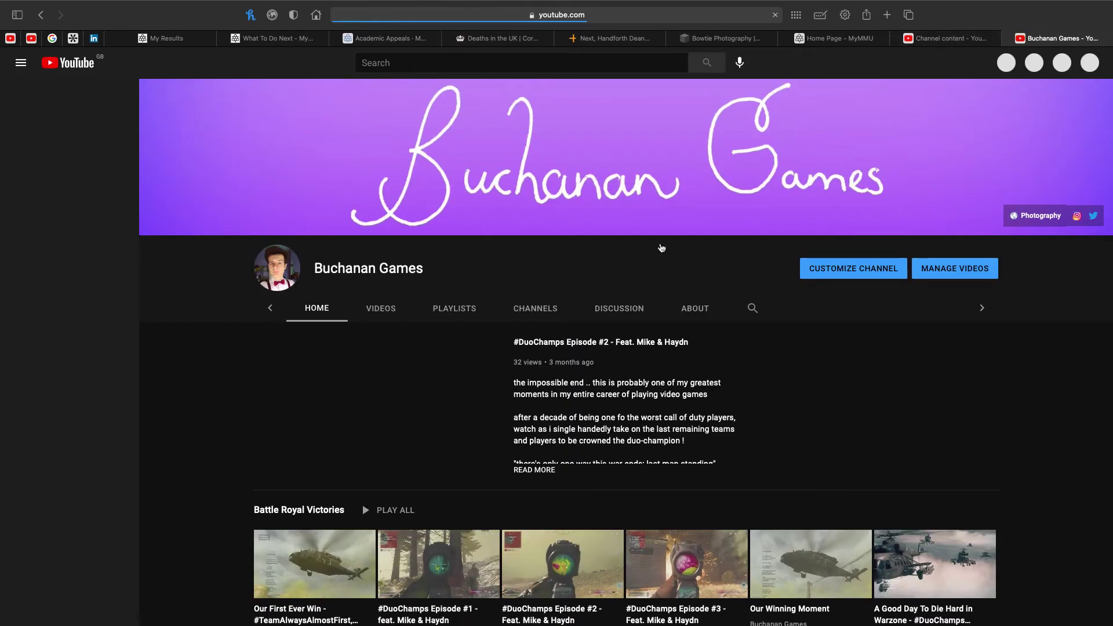
pyautogui.click(349, 309)
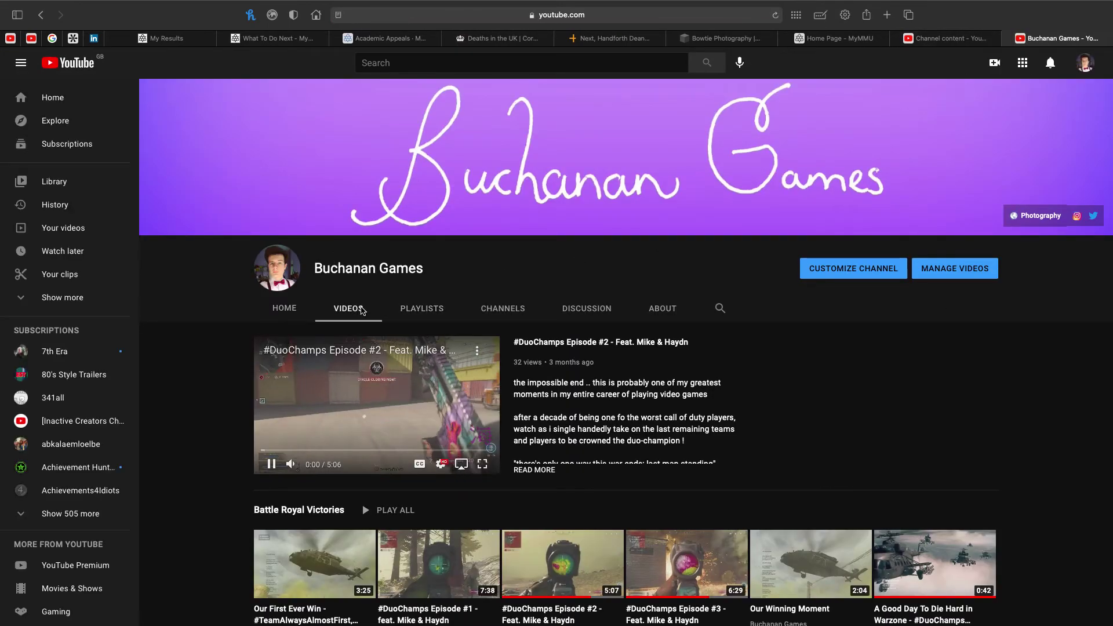